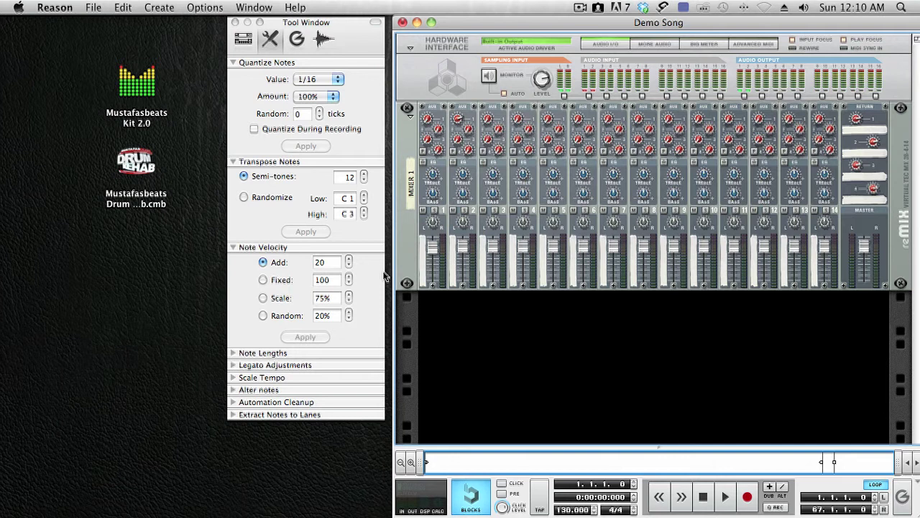
Step: Create an effect from the Mustafasbeats Drum Rehab.cmb patch on the Desktop
{"action": "left_click", "coordinate": [154, 10]}
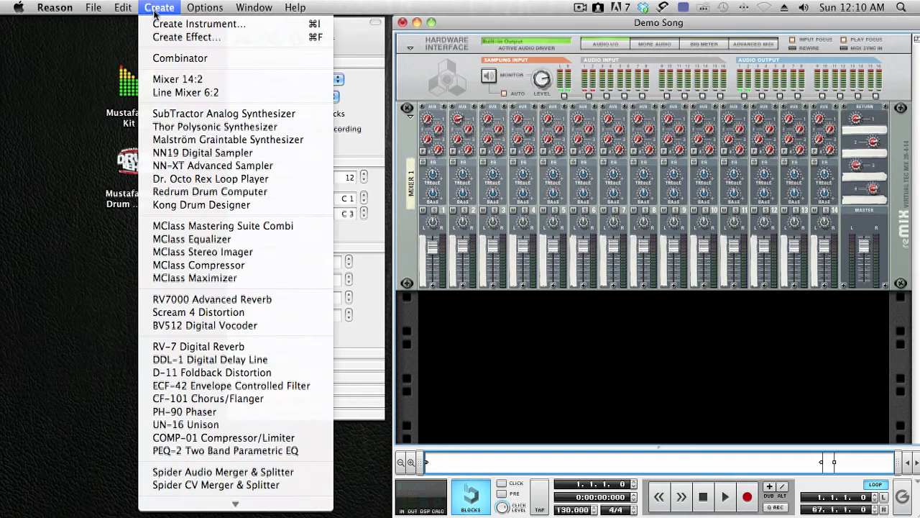
{"action": "left_click", "coordinate": [159, 41]}
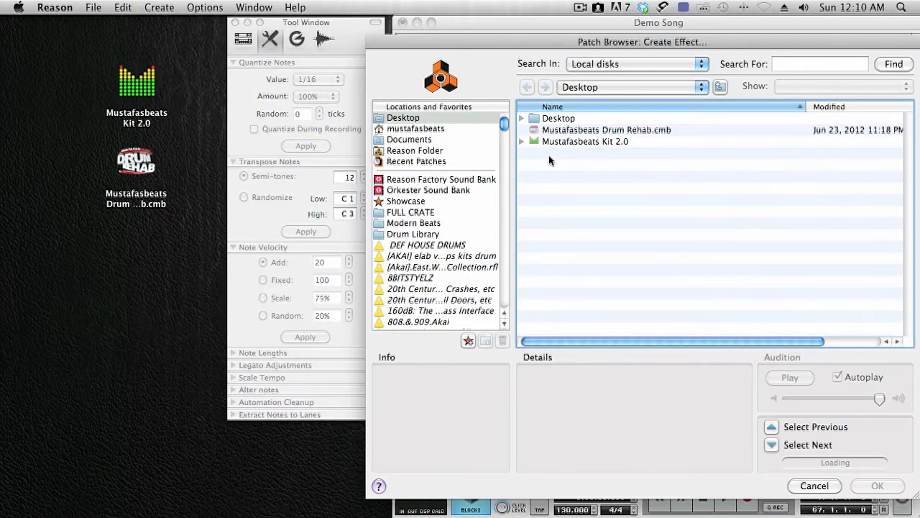
{"action": "left_click", "coordinate": [583, 130]}
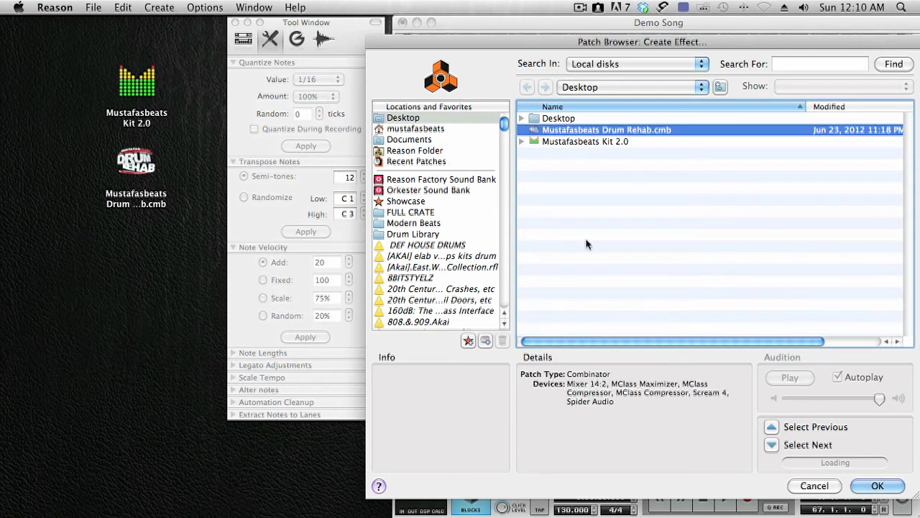
{"action": "left_click", "coordinate": [880, 486]}
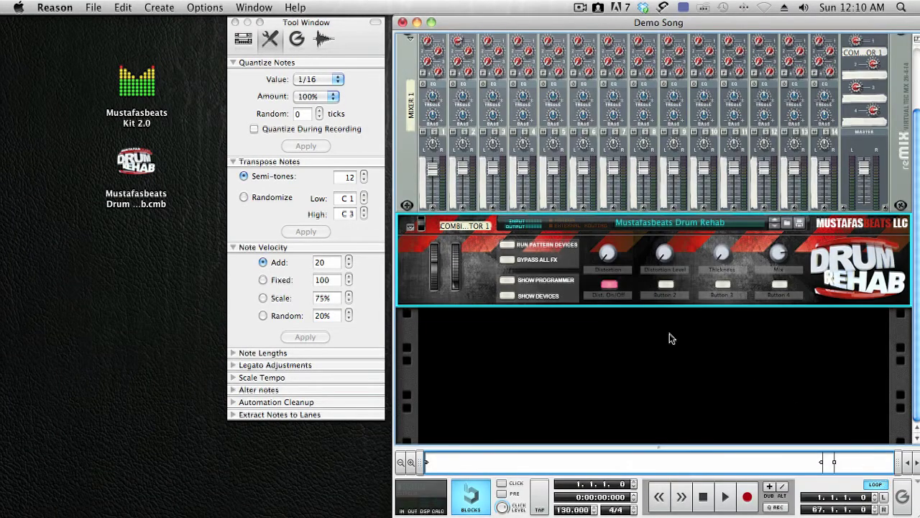
Step: Add a Kong Drum Designer and drag it above the Drum Rehab combinator
{"action": "left_click", "coordinate": [154, 9]}
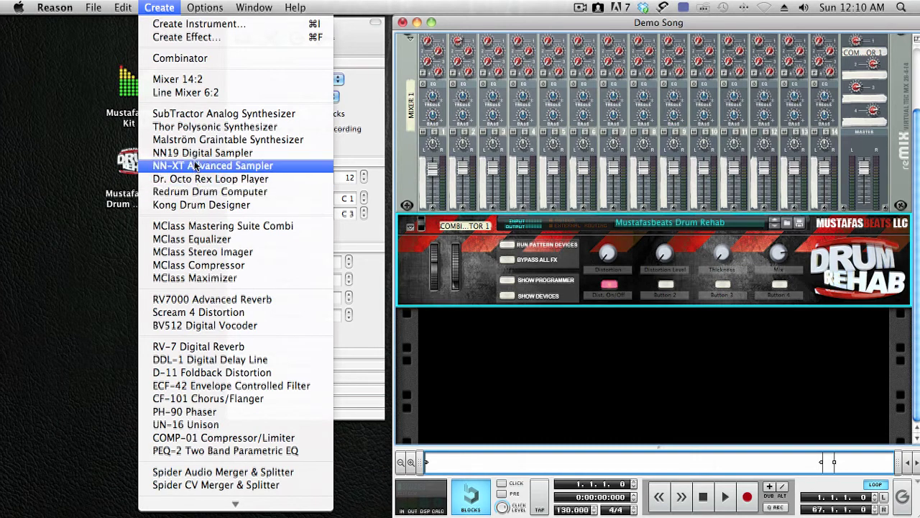
{"action": "left_click", "coordinate": [186, 205]}
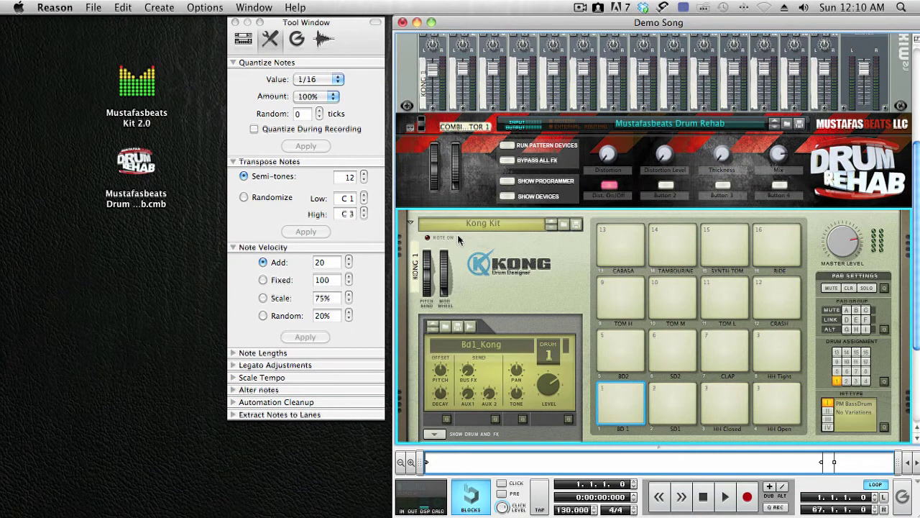
{"action": "left_click_drag", "start_coordinate": [457, 234], "coordinate": [459, 137]}
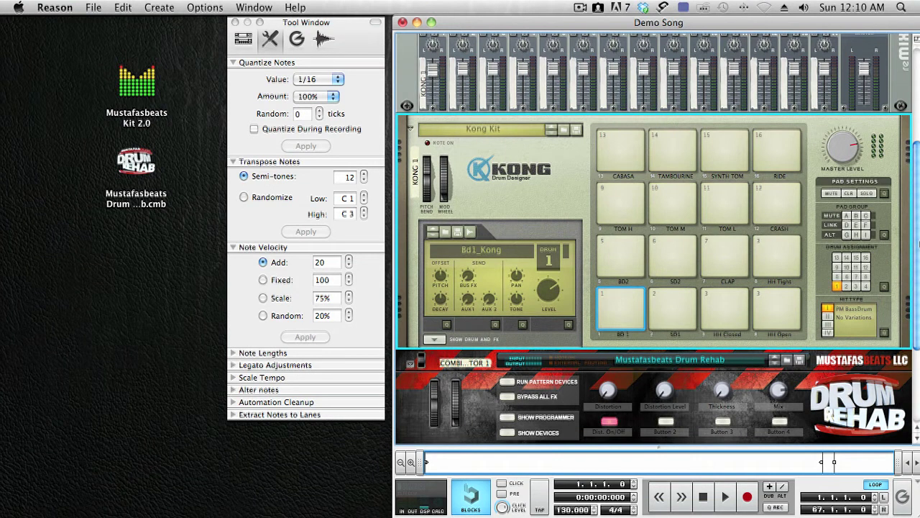
{"action": "left_click", "coordinate": [131, 83]}
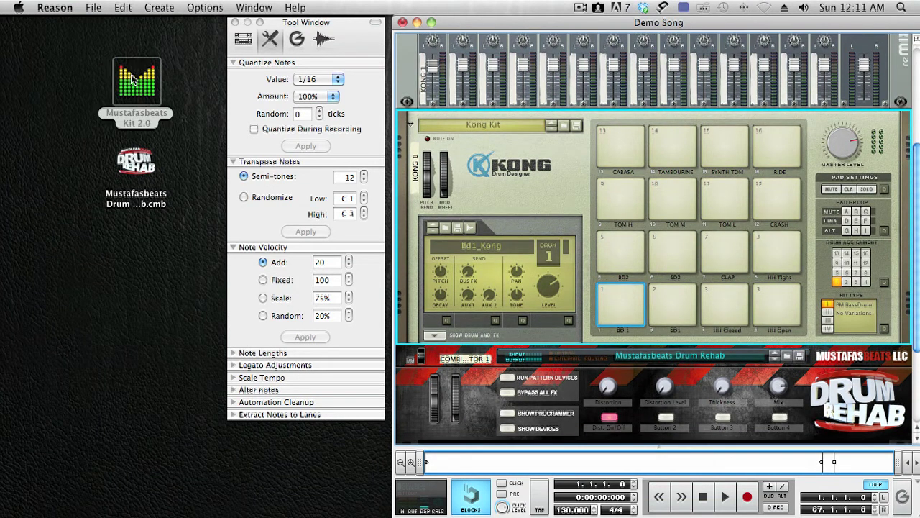
{"action": "double_click", "coordinate": [131, 84]}
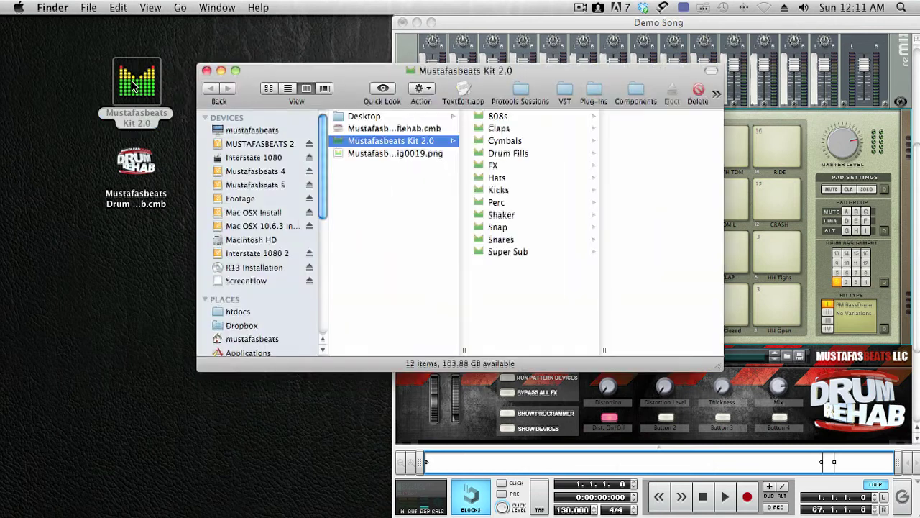
{"action": "left_click", "coordinate": [500, 189]}
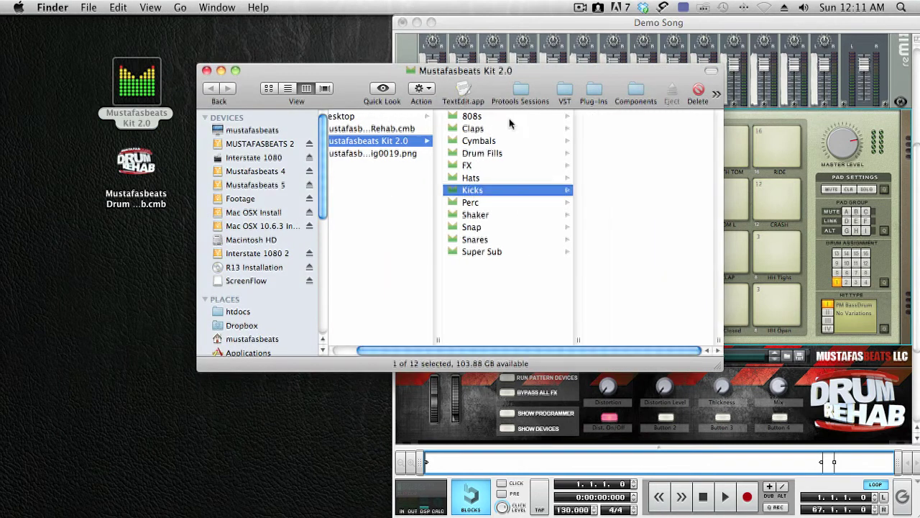
{"action": "left_click_drag", "start_coordinate": [515, 77], "coordinate": [311, 102]}
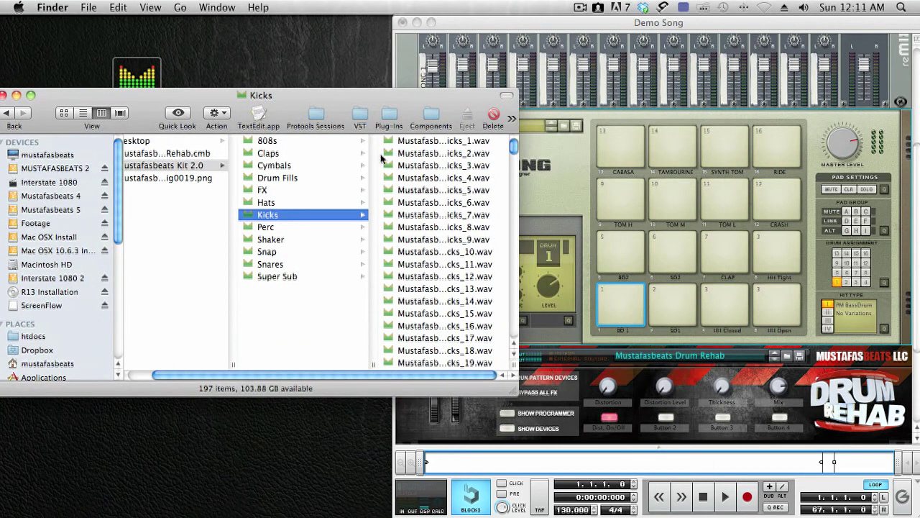
{"action": "left_click", "coordinate": [423, 142]}
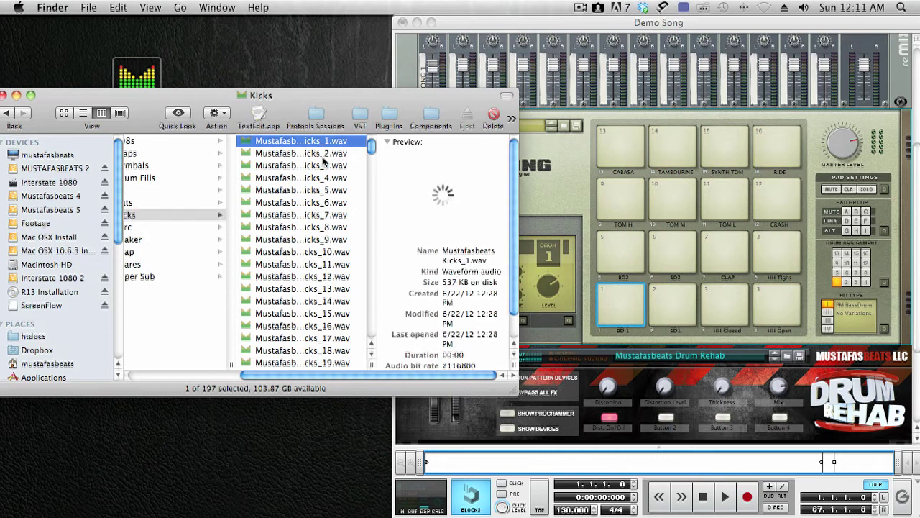
{"action": "key", "text": "space"}
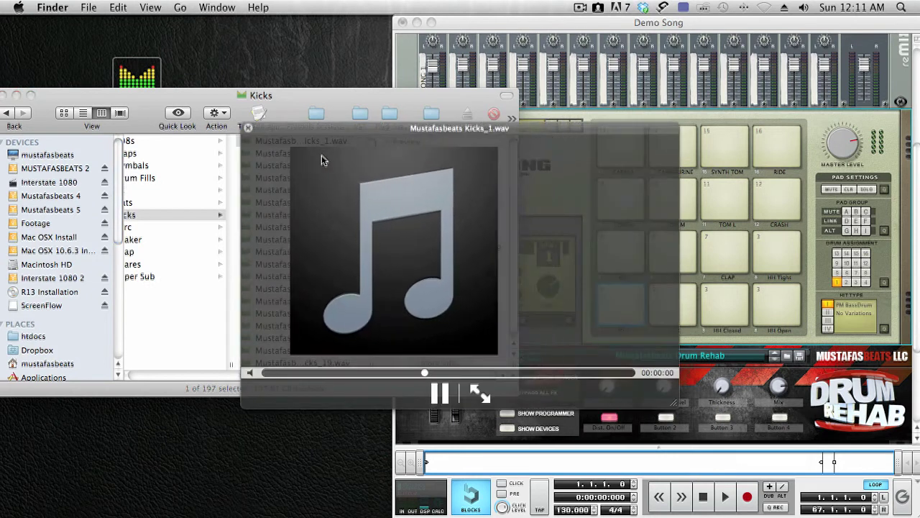
{"action": "key", "text": "Down"}
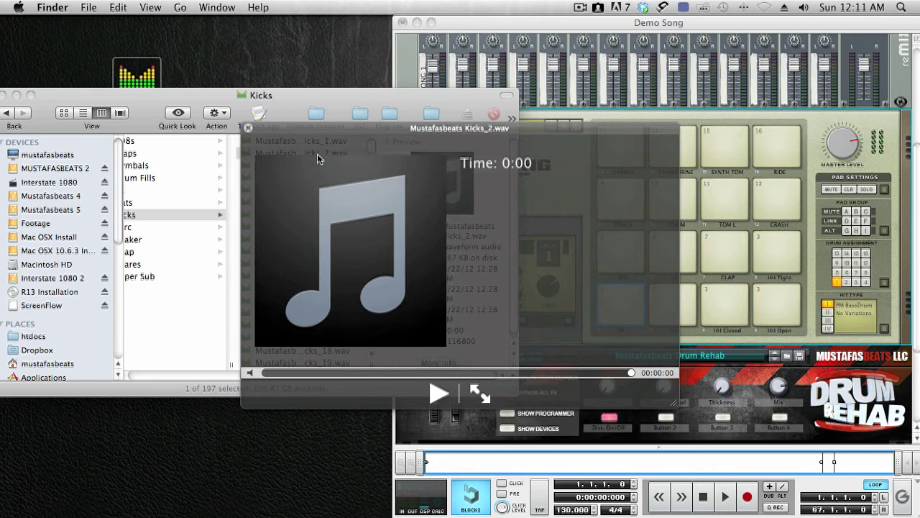
{"action": "key", "text": "Up"}
{"action": "left_click", "coordinate": [248, 128]}
{"action": "left_click_drag", "start_coordinate": [326, 102], "coordinate": [250, 176]}
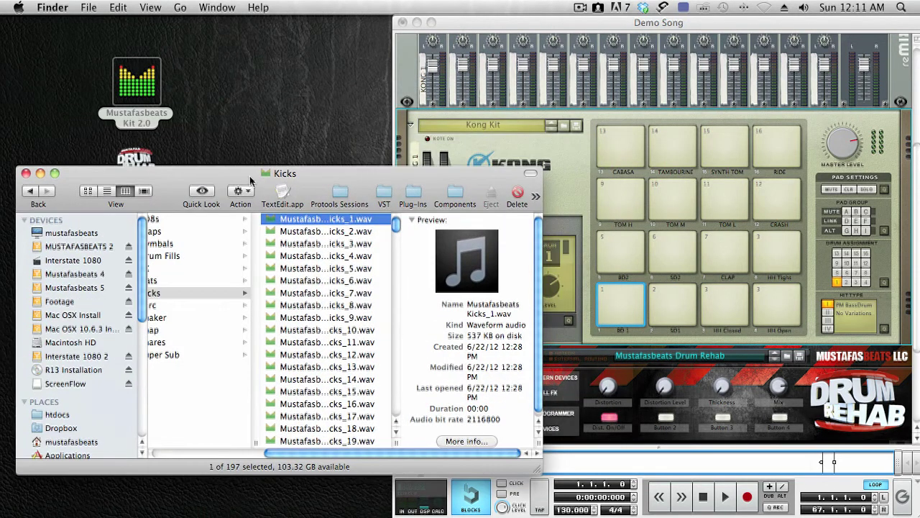
{"action": "left_click_drag", "start_coordinate": [249, 176], "coordinate": [264, 151]}
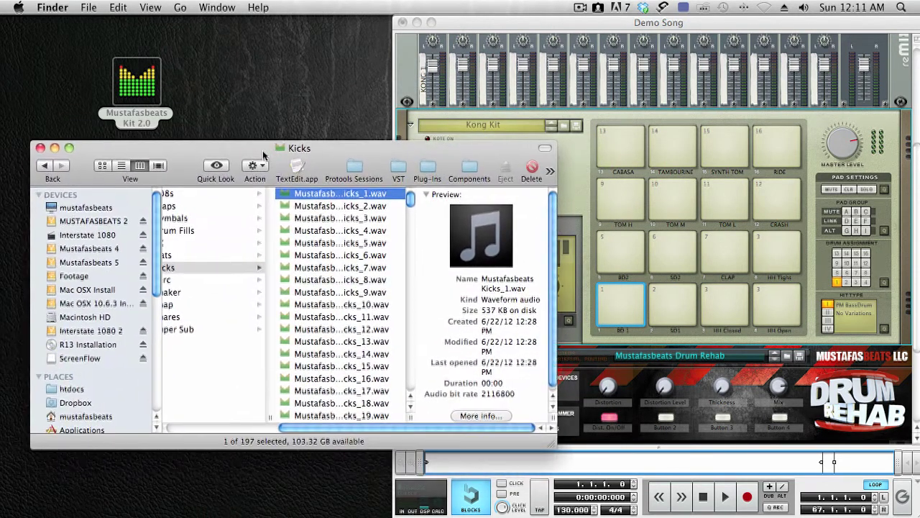
{"action": "left_click", "coordinate": [39, 149]}
Step: Load Kicks_1.wav from Mustafasbeats Kit 2.0 > Kicks onto Kong's pad 1, replacing Bd1_Kong
{"action": "left_click", "coordinate": [606, 298]}
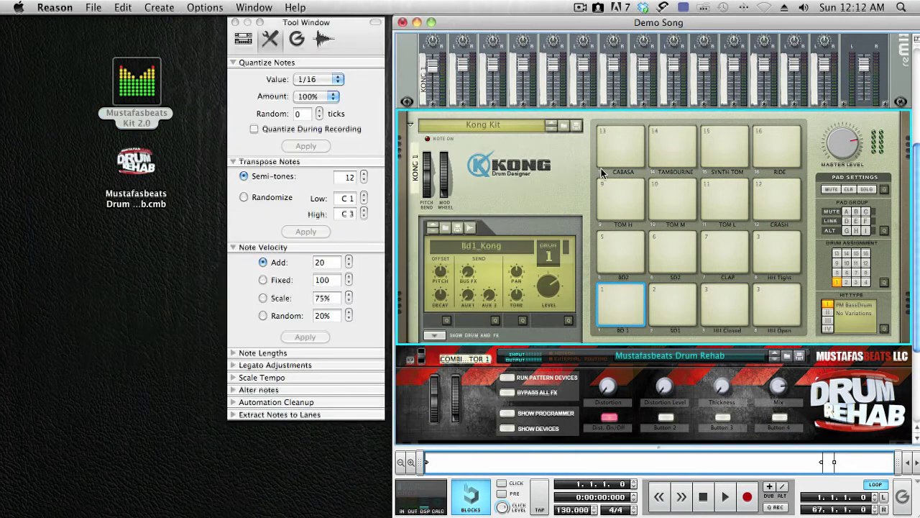
{"action": "right_click", "coordinate": [620, 307]}
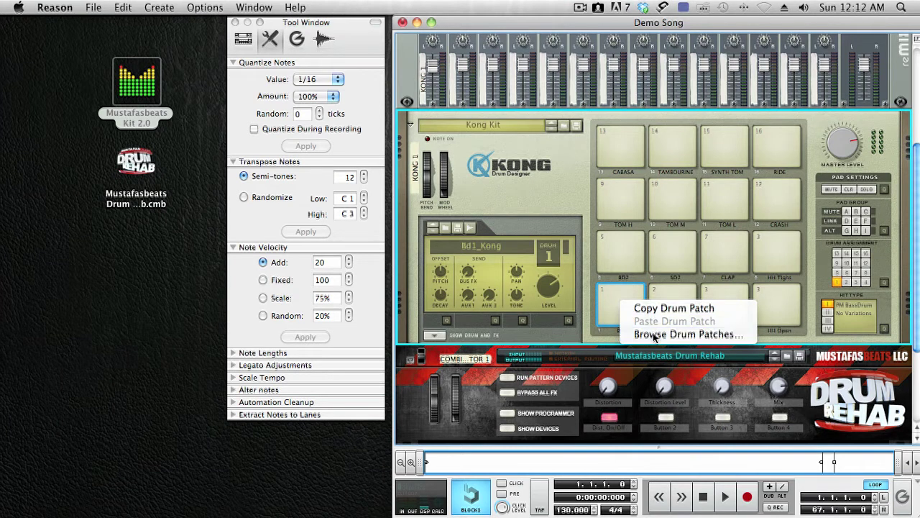
{"action": "left_click", "coordinate": [654, 333]}
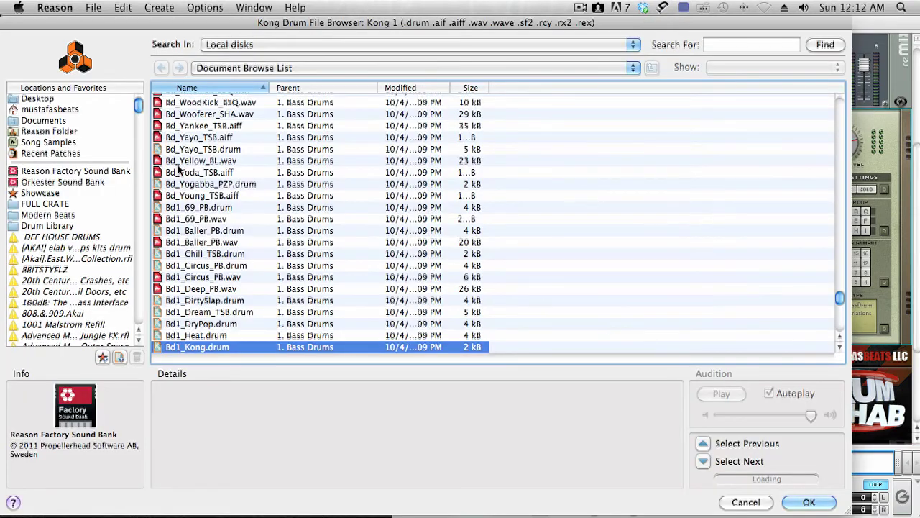
{"action": "left_click", "coordinate": [38, 98]}
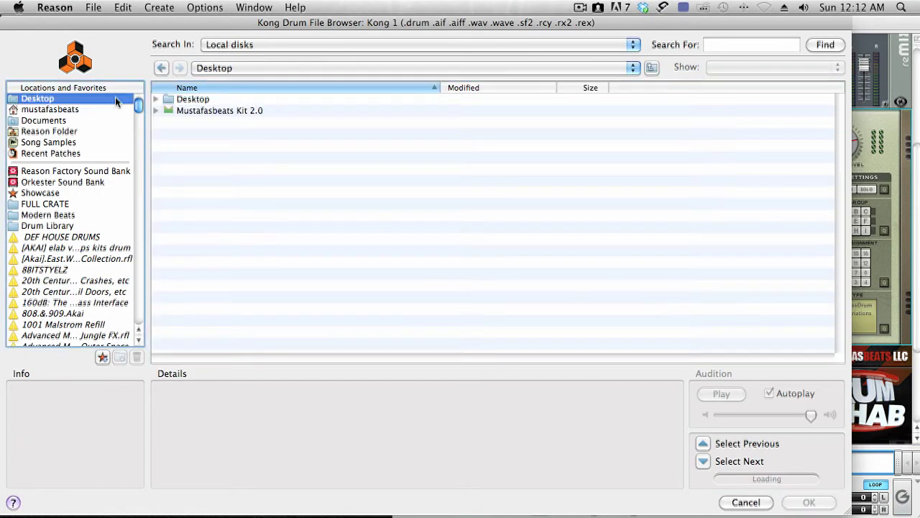
{"action": "left_click", "coordinate": [155, 110]}
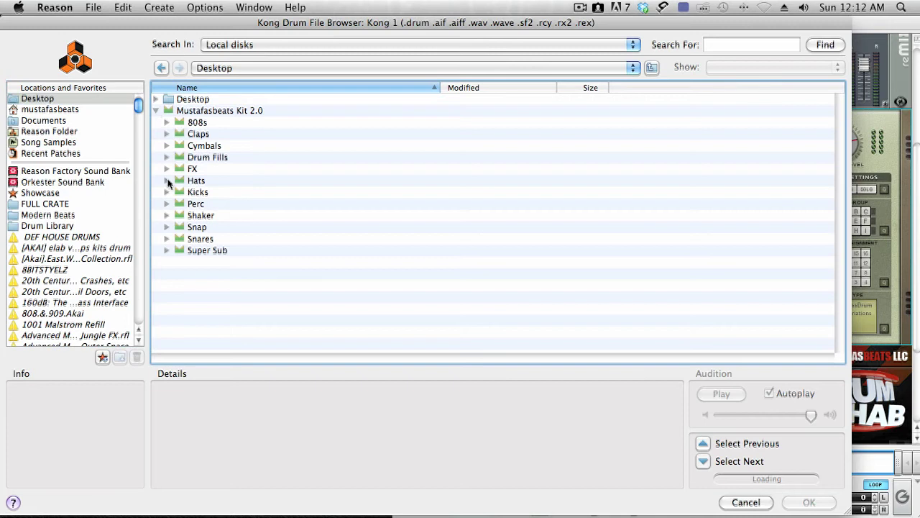
{"action": "left_click", "coordinate": [168, 192]}
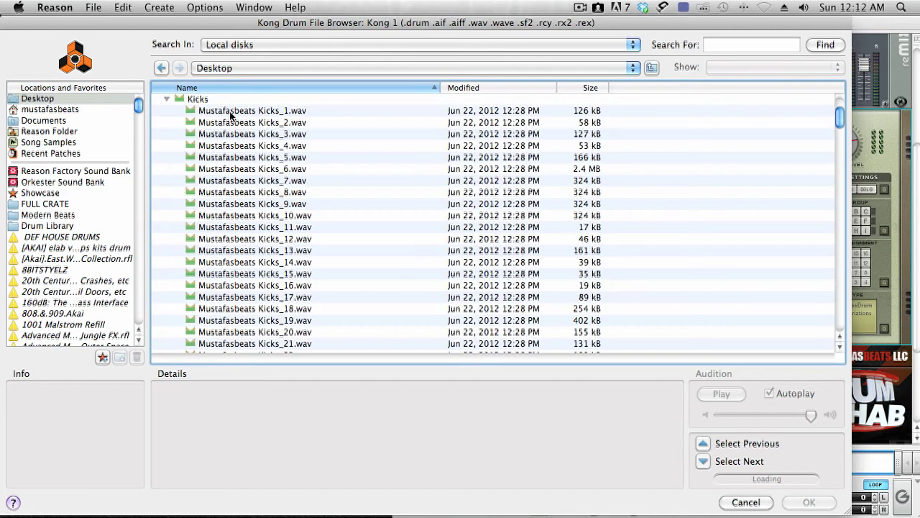
{"action": "left_click", "coordinate": [230, 113]}
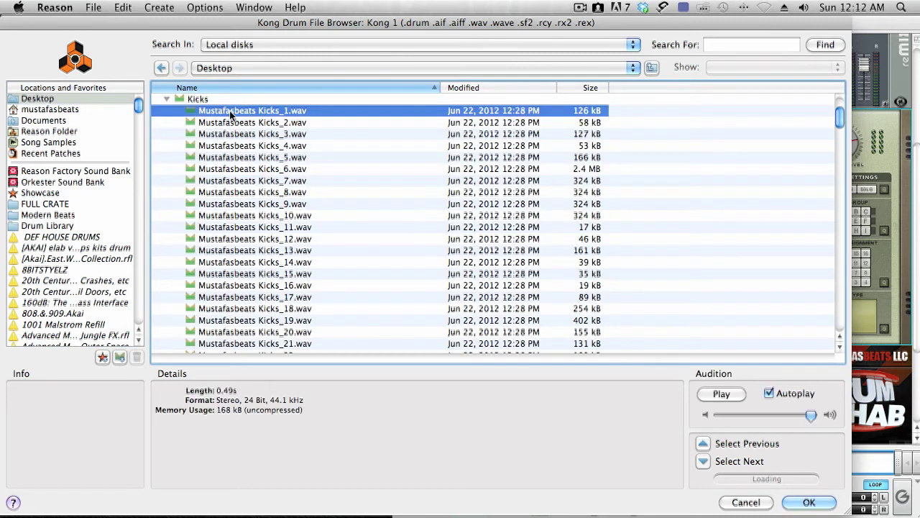
{"action": "left_click", "coordinate": [809, 502]}
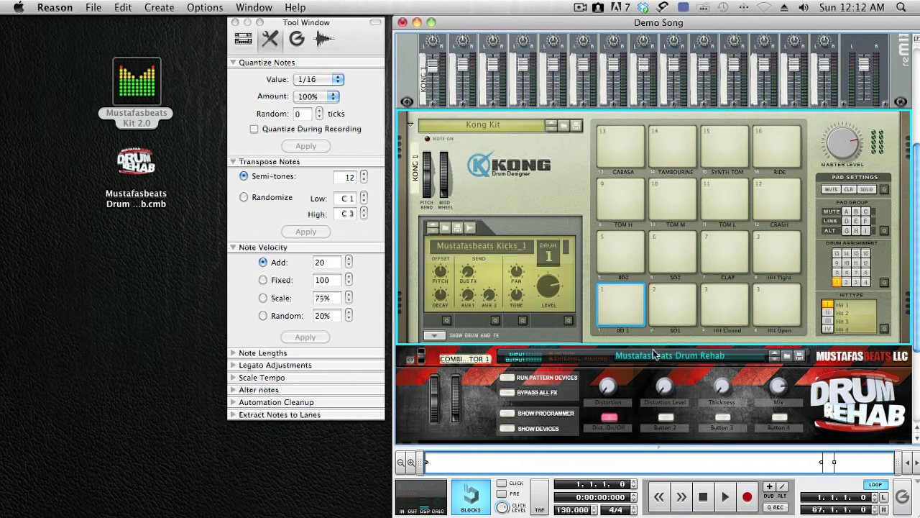
Step: Audition the new kick on pad 1, then lay out the song and tool windows side by side
{"action": "left_click", "coordinate": [621, 306]}
{"action": "left_click_drag", "start_coordinate": [544, 15], "coordinate": [518, 16]}
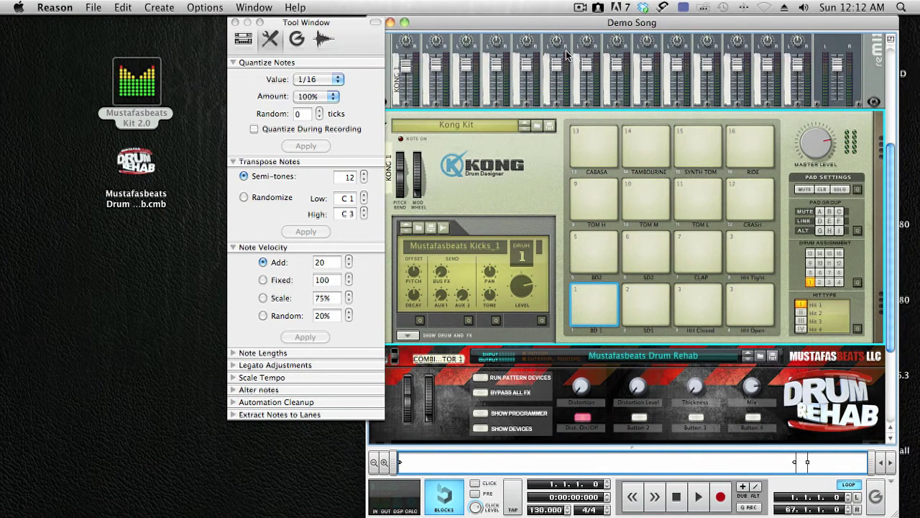
{"action": "left_click_drag", "start_coordinate": [428, 23], "coordinate": [449, 23]}
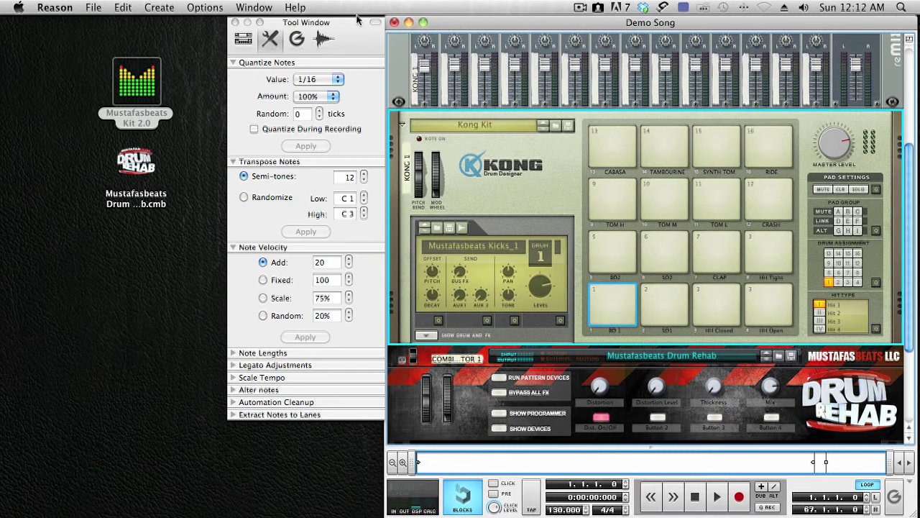
{"action": "left_click_drag", "start_coordinate": [343, 30], "coordinate": [295, 33]}
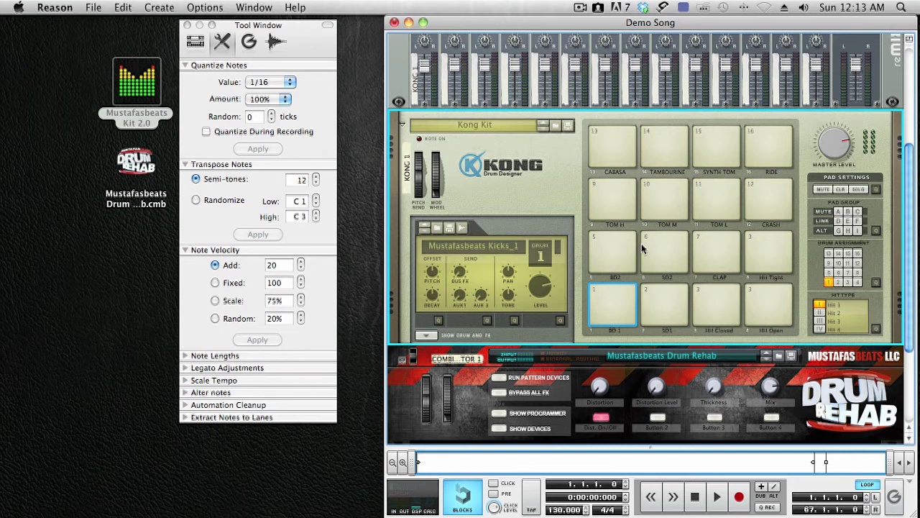
Step: Add a Spider Audio Merger & Splitter and position it under the Drum Rehab combinator
{"action": "left_click", "coordinate": [159, 8]}
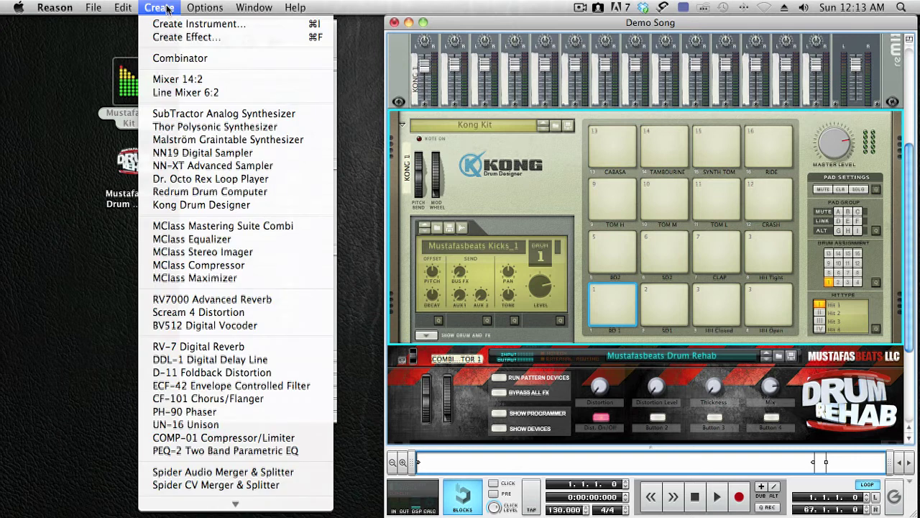
{"action": "left_click", "coordinate": [196, 473]}
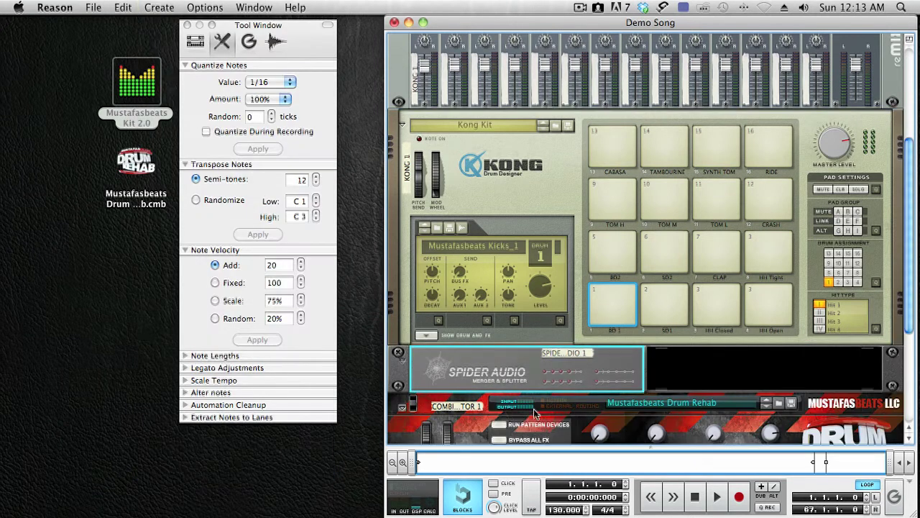
{"action": "left_click_drag", "start_coordinate": [911, 322], "coordinate": [910, 391]}
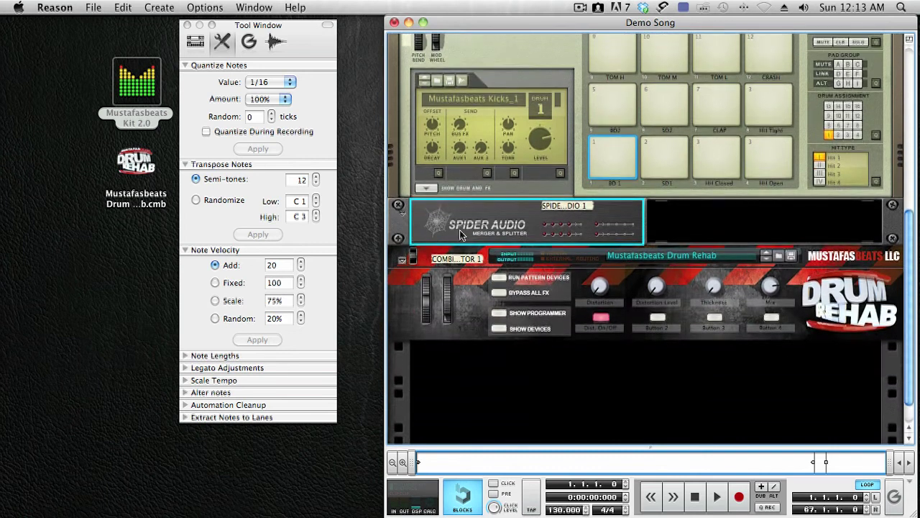
{"action": "left_click_drag", "start_coordinate": [460, 227], "coordinate": [481, 356]}
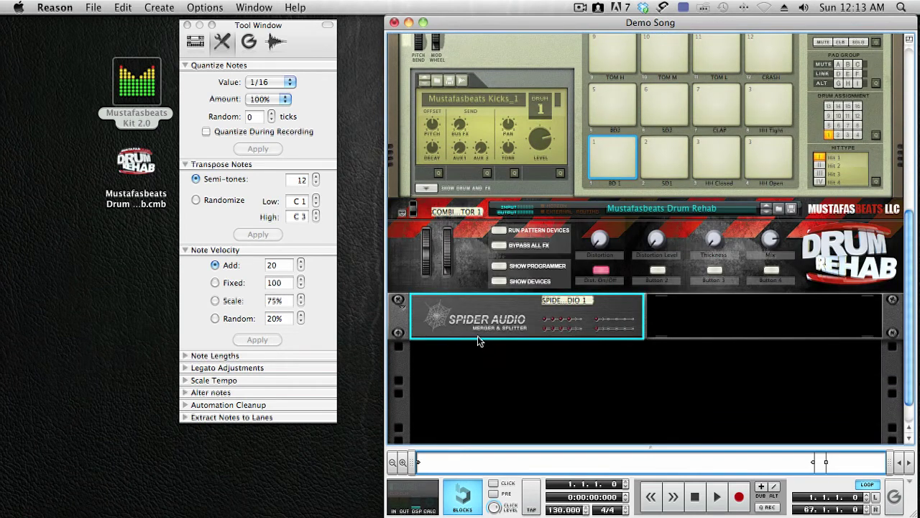
Step: Flip to the rack's back and remove the old Combinator output and Kong aux send cables
{"action": "key", "text": "Tab"}
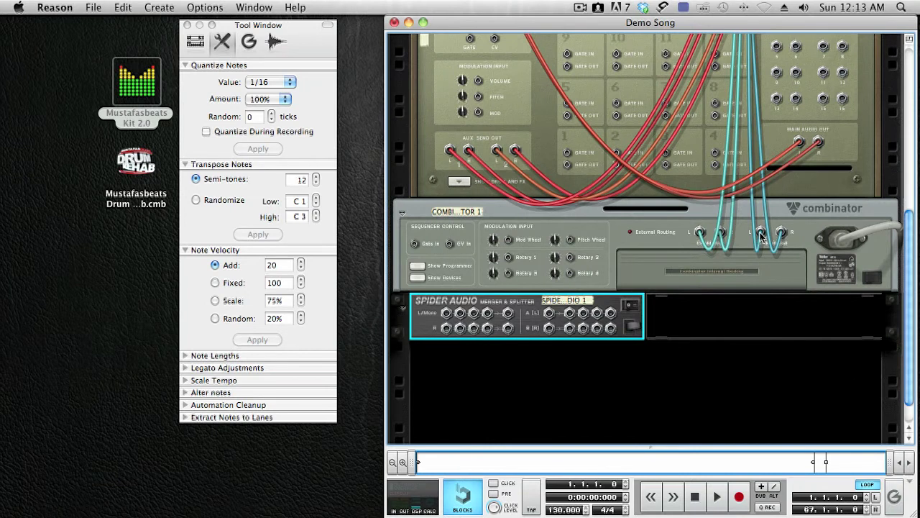
{"action": "left_click_drag", "start_coordinate": [762, 237], "coordinate": [696, 237]}
{"action": "left_click", "coordinate": [514, 150]}
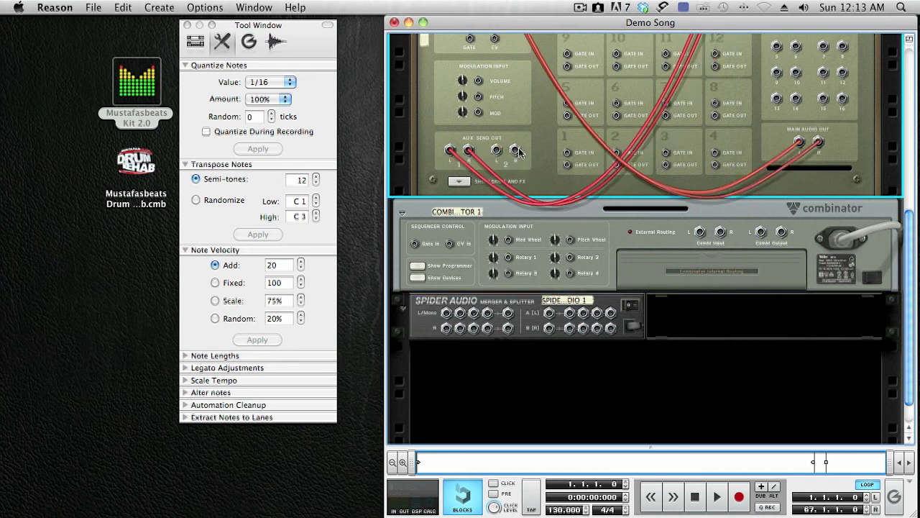
{"action": "left_click_drag", "start_coordinate": [468, 150], "coordinate": [568, 86]}
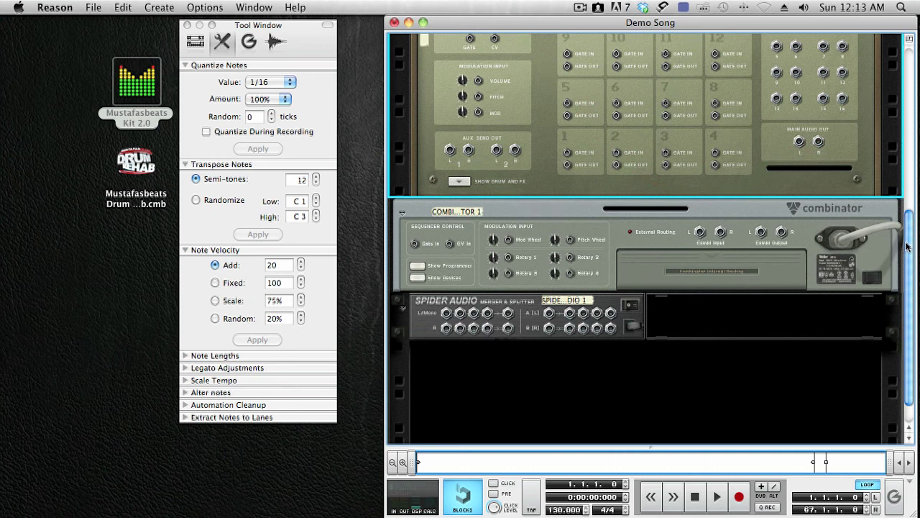
{"action": "scroll", "coordinate": [913, 378], "scroll_direction": "up", "scroll_amount": 3}
{"action": "scroll", "coordinate": [912, 368], "scroll_direction": "down", "scroll_amount": 1}
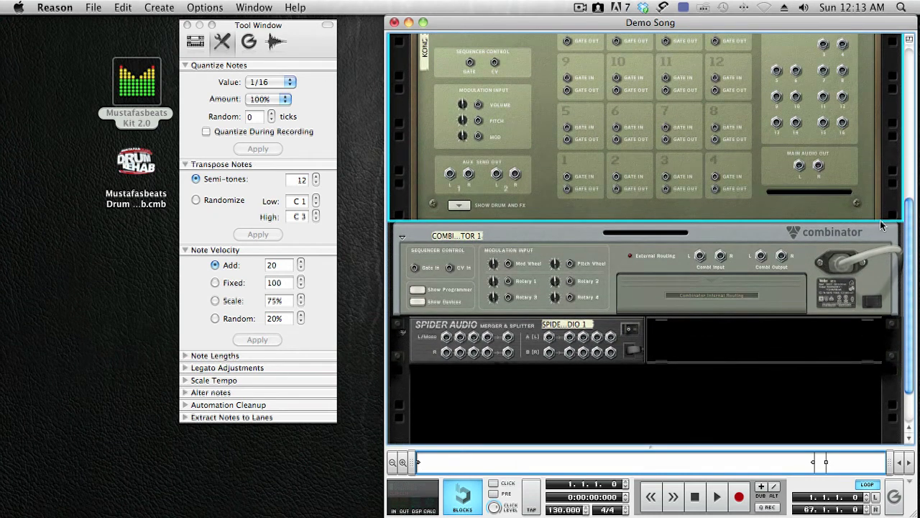
Step: Cable Kong main out to the Spider splitter, splits to Combinator and mixer, Combinator to mixer channel 1
{"action": "left_click_drag", "start_coordinate": [798, 166], "coordinate": [554, 344]}
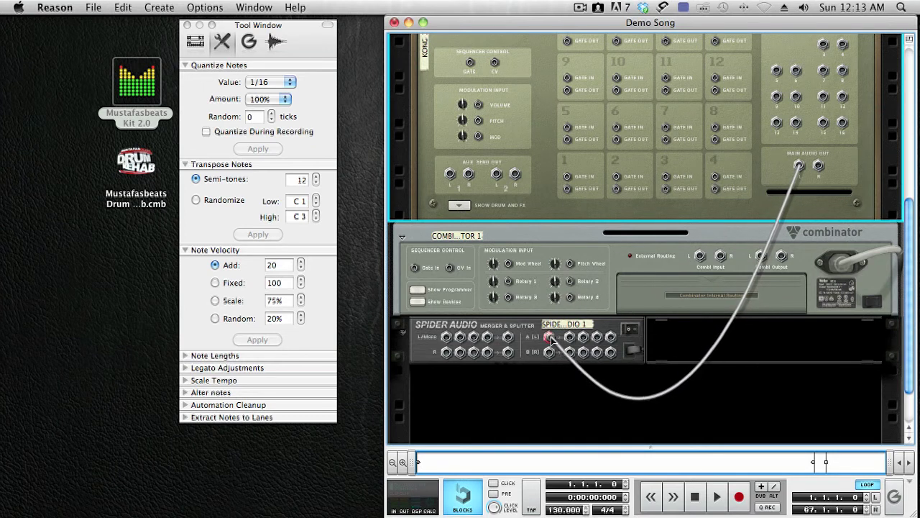
{"action": "left_click_drag", "start_coordinate": [553, 343], "coordinate": [553, 342]}
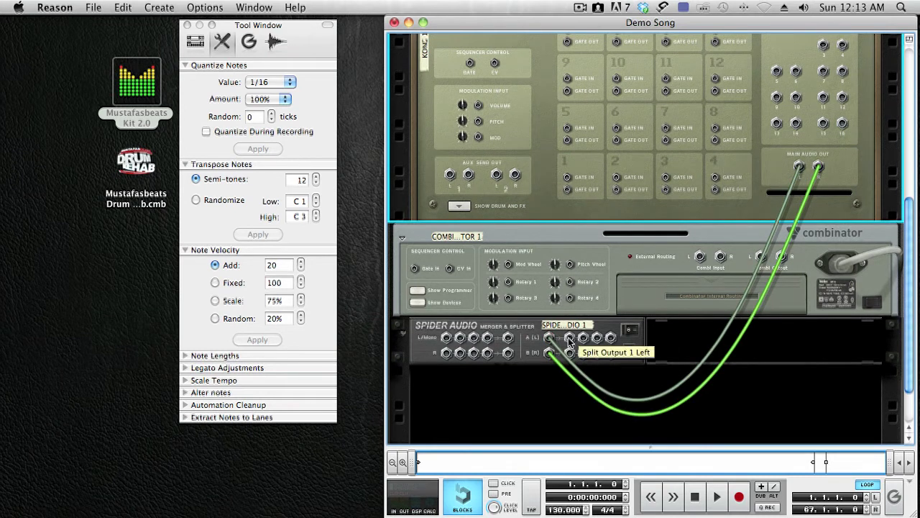
{"action": "left_click_drag", "start_coordinate": [568, 343], "coordinate": [701, 260]}
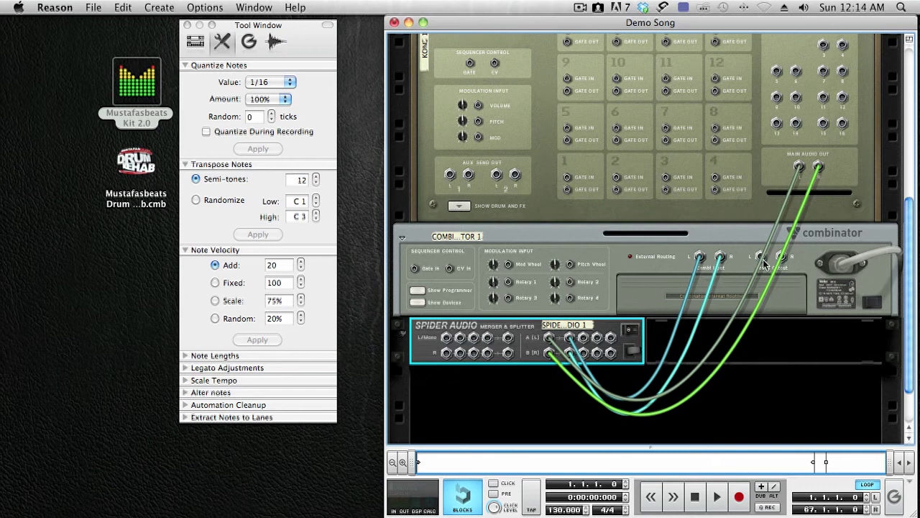
{"action": "left_click_drag", "start_coordinate": [760, 259], "coordinate": [429, 78]}
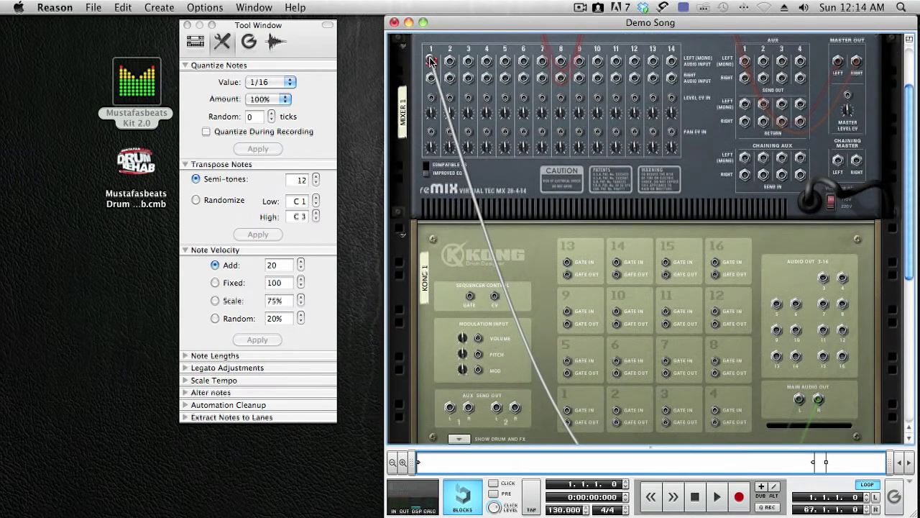
{"action": "scroll", "coordinate": [536, 115], "scroll_direction": "down", "scroll_amount": 10}
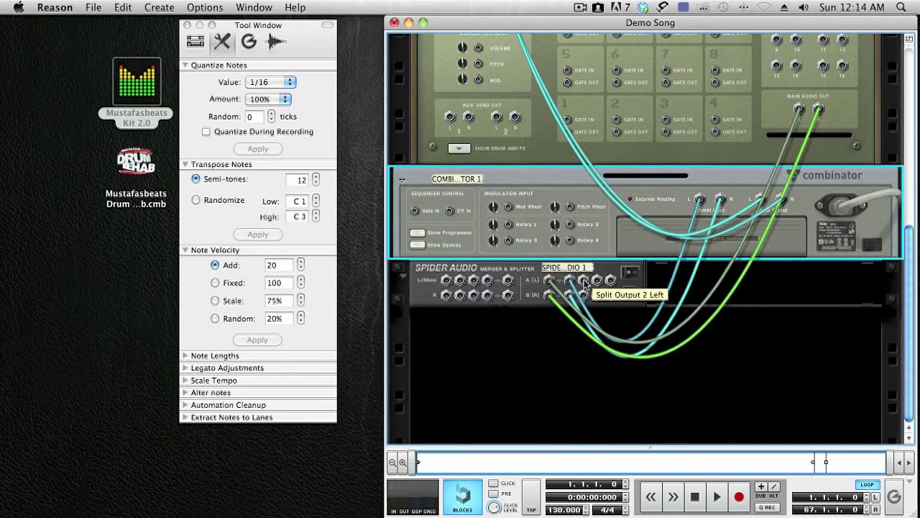
{"action": "left_click_drag", "start_coordinate": [586, 284], "coordinate": [449, 59]}
{"action": "scroll", "coordinate": [612, 245], "scroll_direction": "down", "scroll_amount": 5}
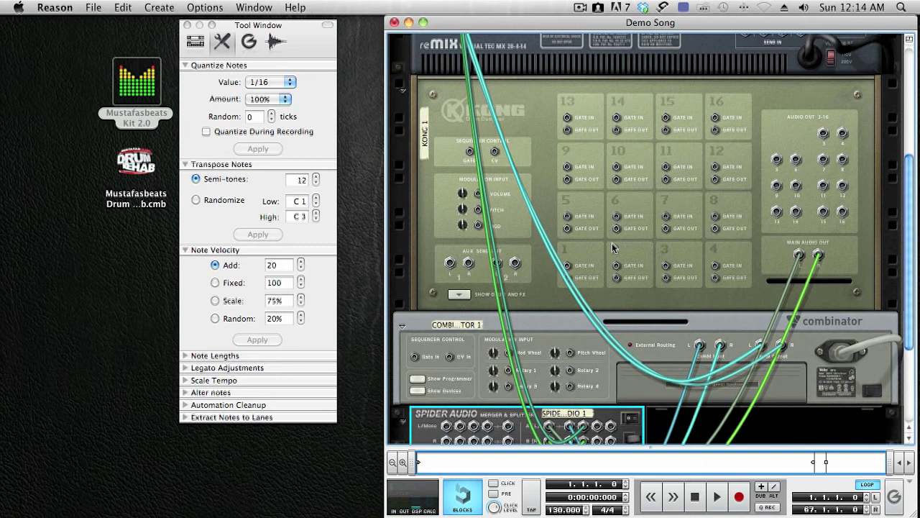
Step: Flip the rack to the front panels and fold the Spider splitter into a compact strip
{"action": "key", "text": "Tab"}
{"action": "scroll", "coordinate": [611, 241], "scroll_direction": "down", "scroll_amount": 5}
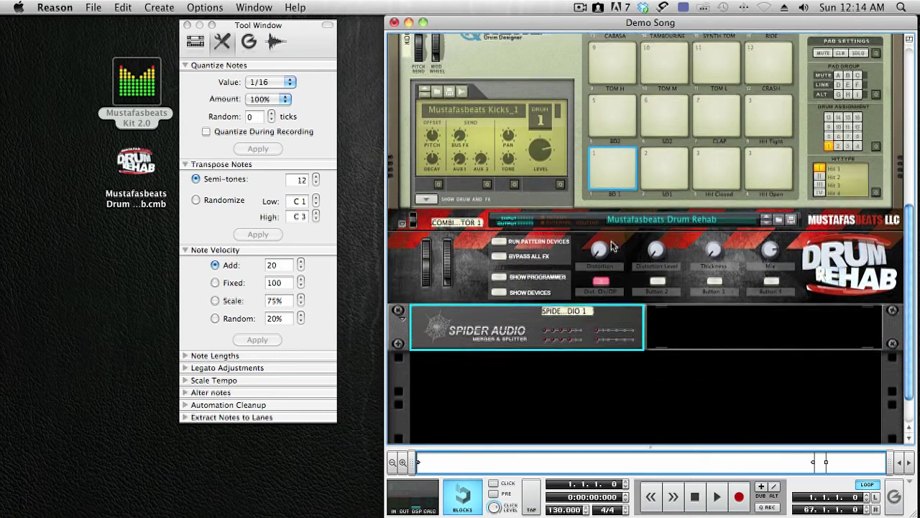
{"action": "scroll", "coordinate": [442, 251], "scroll_direction": "up", "scroll_amount": 4}
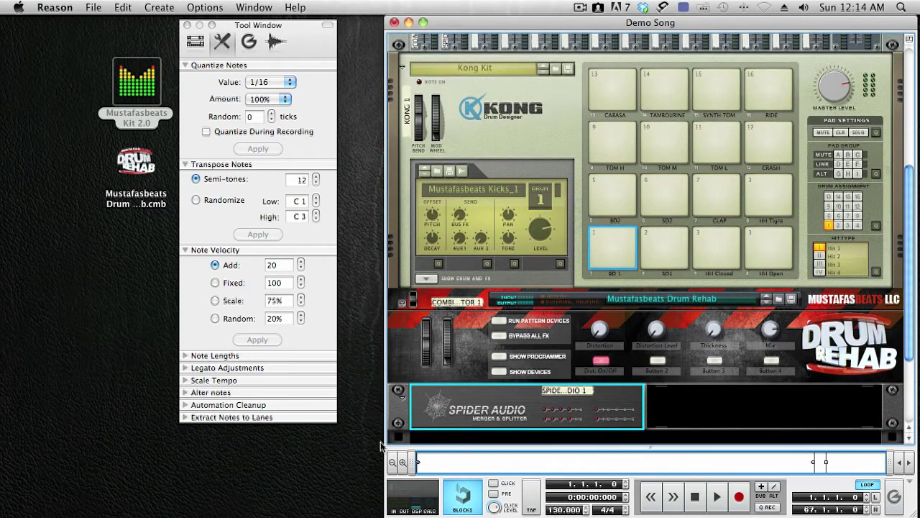
{"action": "left_click", "coordinate": [402, 394]}
{"action": "scroll", "coordinate": [457, 367], "scroll_direction": "up", "scroll_amount": 3}
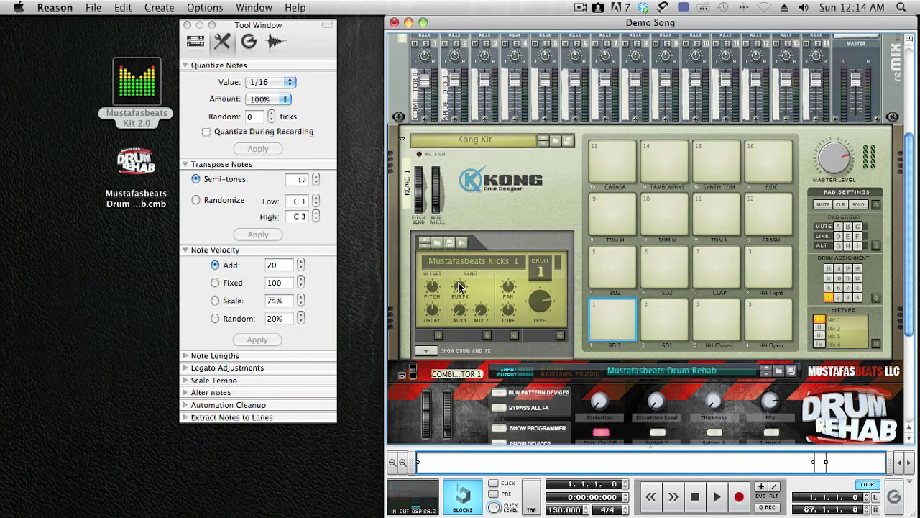
{"action": "scroll", "coordinate": [460, 287], "scroll_direction": "down", "scroll_amount": 1}
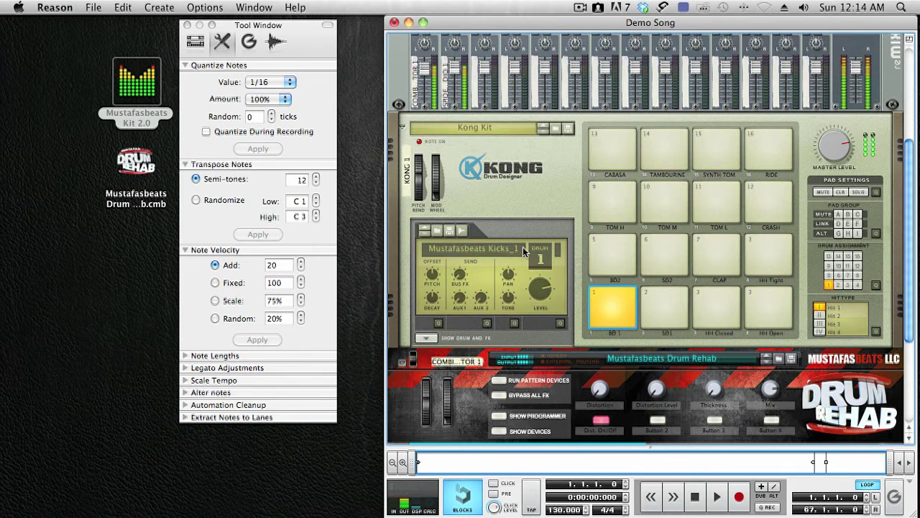
{"action": "scroll", "coordinate": [532, 246], "scroll_direction": "up", "scroll_amount": 5}
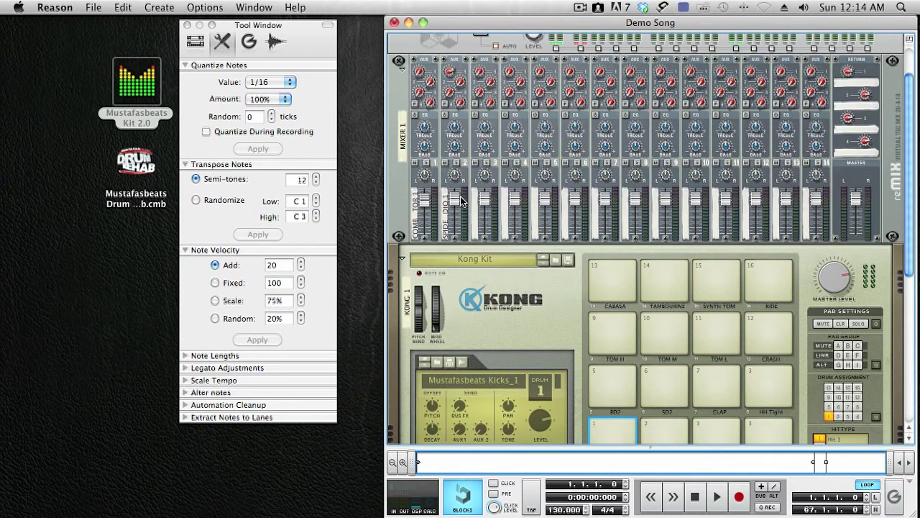
{"action": "left_click", "coordinate": [427, 165]}
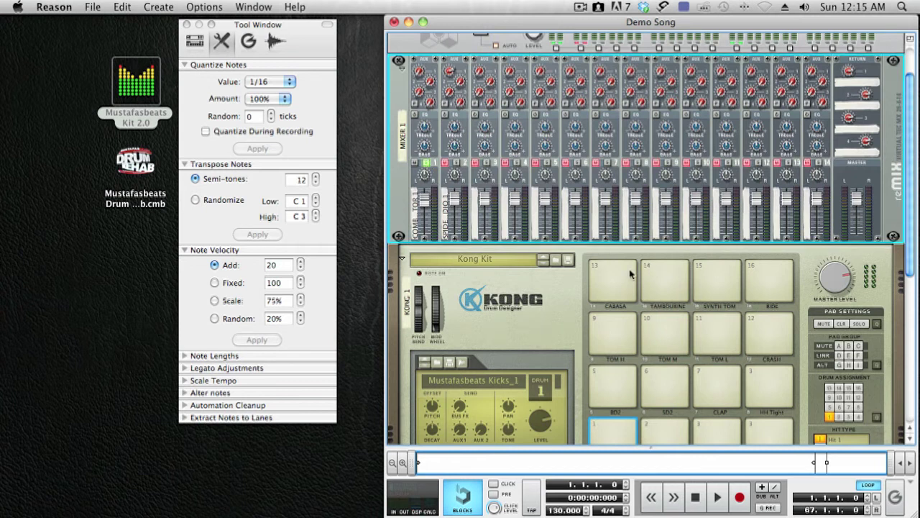
{"action": "scroll", "coordinate": [627, 307], "scroll_direction": "down", "scroll_amount": 3}
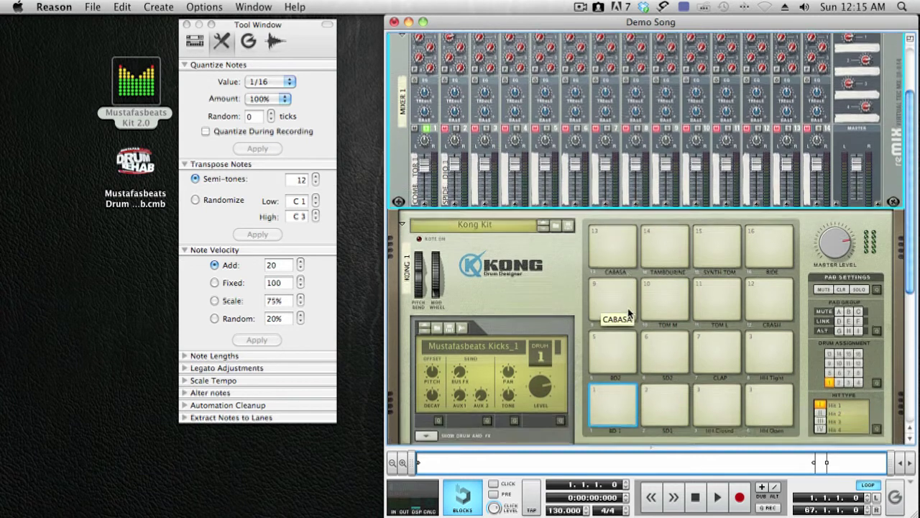
{"action": "scroll", "coordinate": [629, 303], "scroll_direction": "up", "scroll_amount": 2}
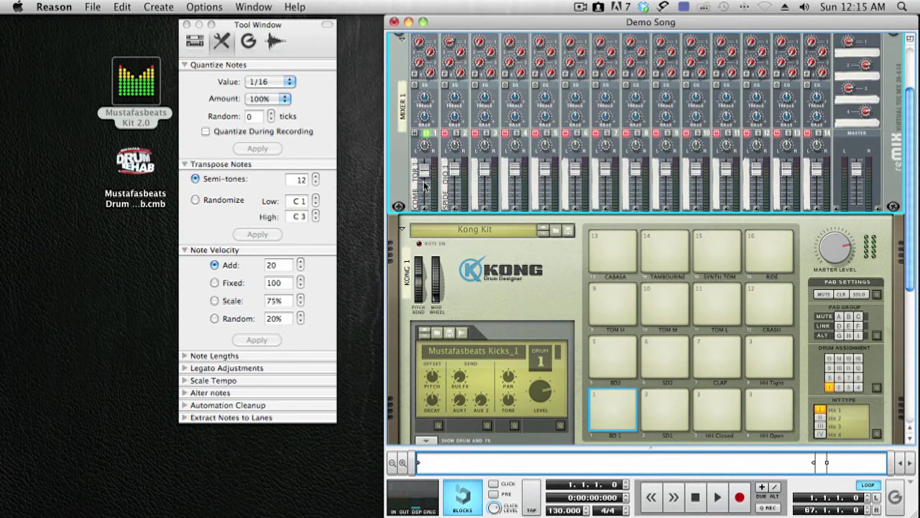
{"action": "mouse_move", "coordinate": [425, 183]}
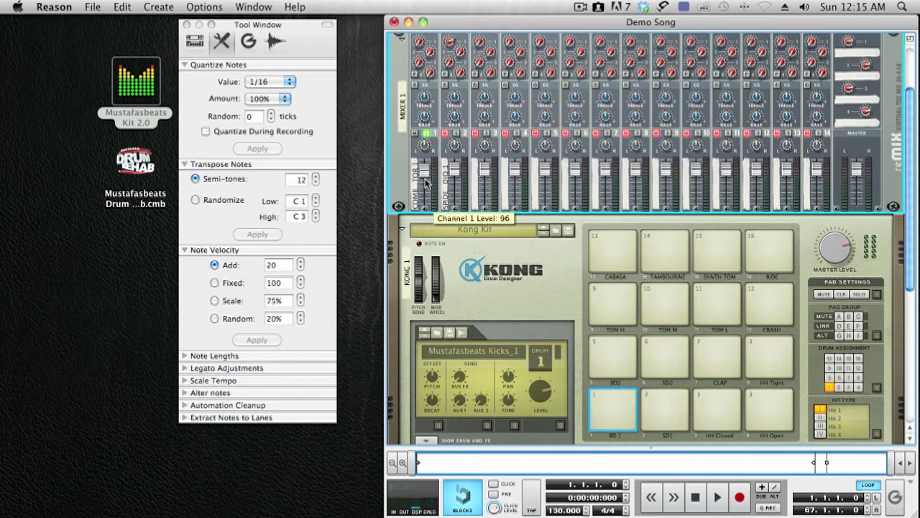
{"action": "mouse_move", "coordinate": [458, 160]}
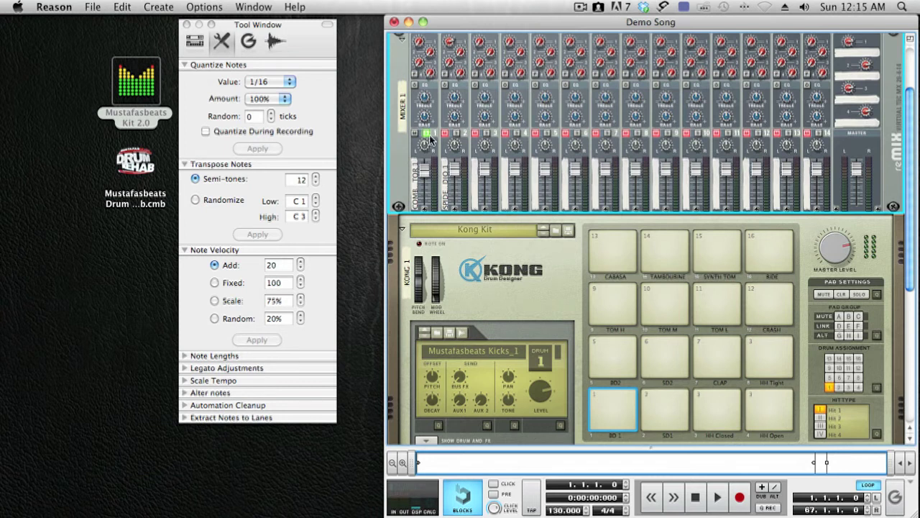
{"action": "scroll", "coordinate": [560, 193], "scroll_direction": "down", "scroll_amount": 2}
{"action": "scroll", "coordinate": [559, 193], "scroll_direction": "down", "scroll_amount": 3}
{"action": "scroll", "coordinate": [560, 195], "scroll_direction": "up", "scroll_amount": 6}
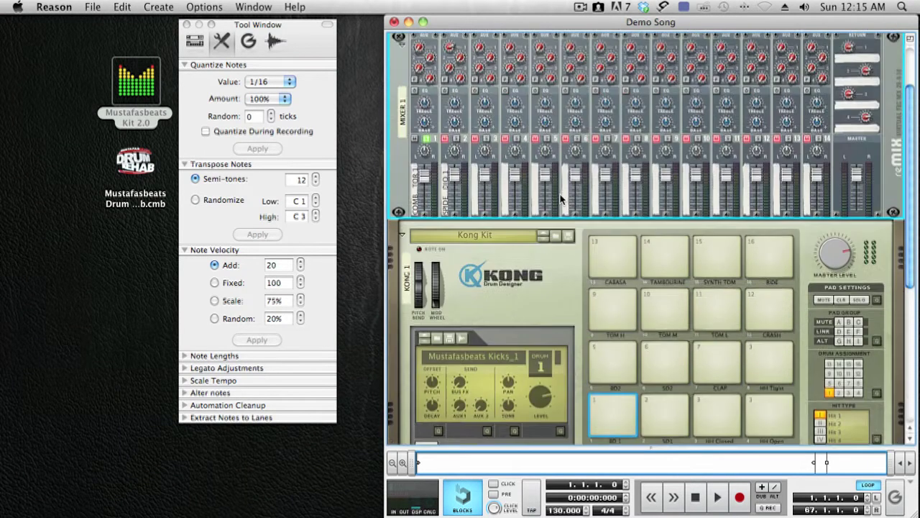
Step: Turn the Drum Rehab Thickness knob up from 44 to about 117
{"action": "scroll", "coordinate": [561, 198], "scroll_direction": "down", "scroll_amount": 6}
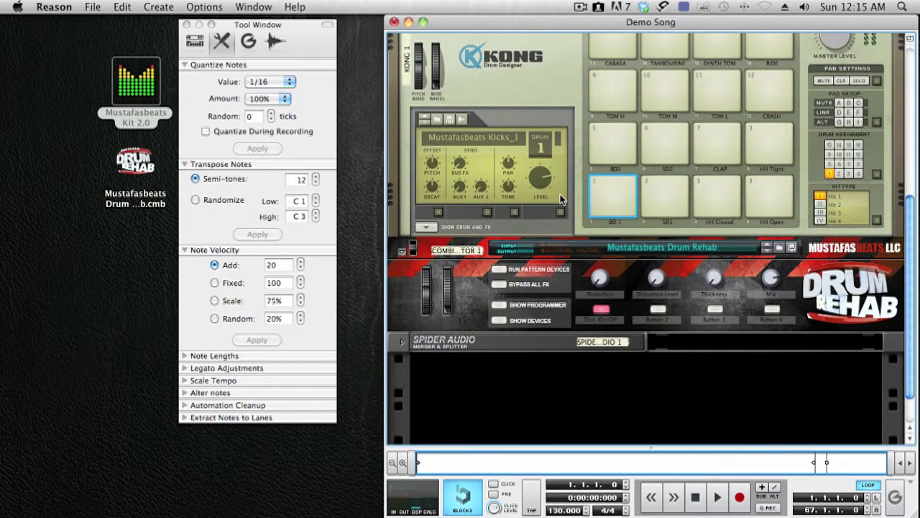
{"action": "scroll", "coordinate": [560, 194], "scroll_direction": "up", "scroll_amount": 4}
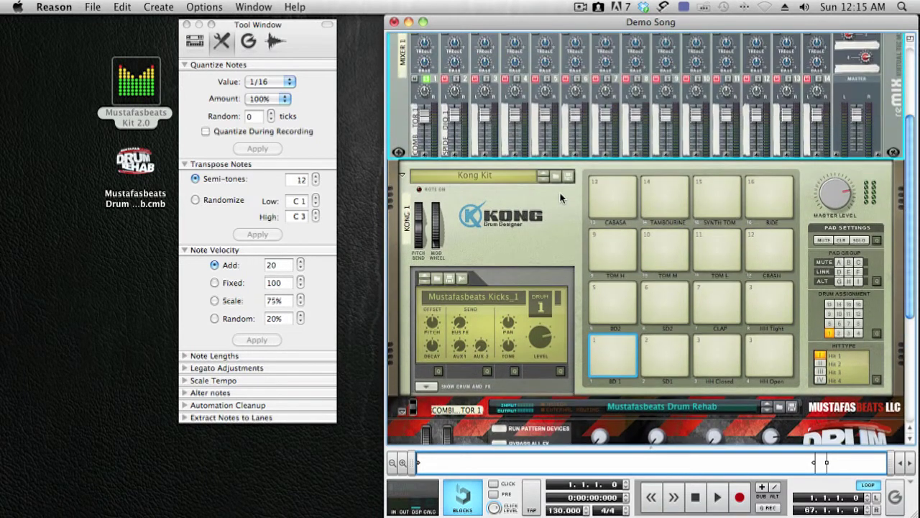
{"action": "scroll", "coordinate": [559, 191], "scroll_direction": "down", "scroll_amount": 3}
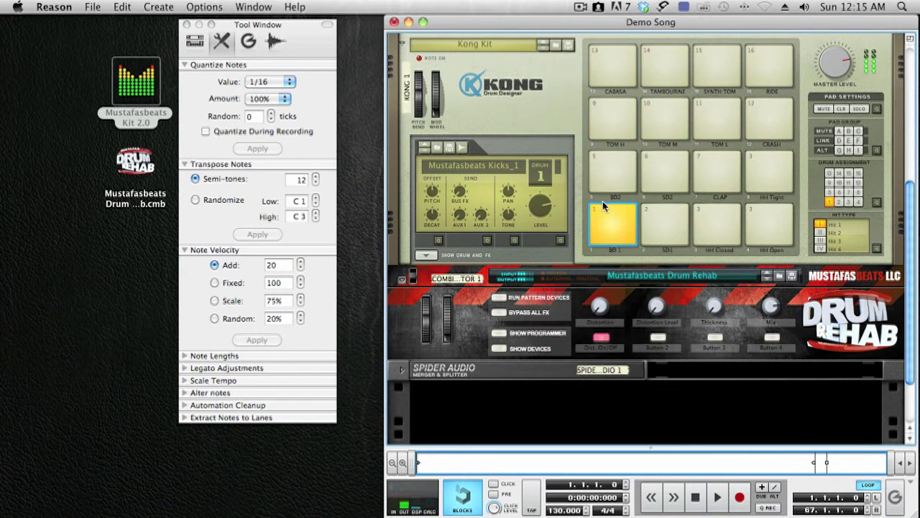
{"action": "left_click", "coordinate": [713, 306]}
{"action": "left_click_drag", "start_coordinate": [713, 294], "coordinate": [714, 275]}
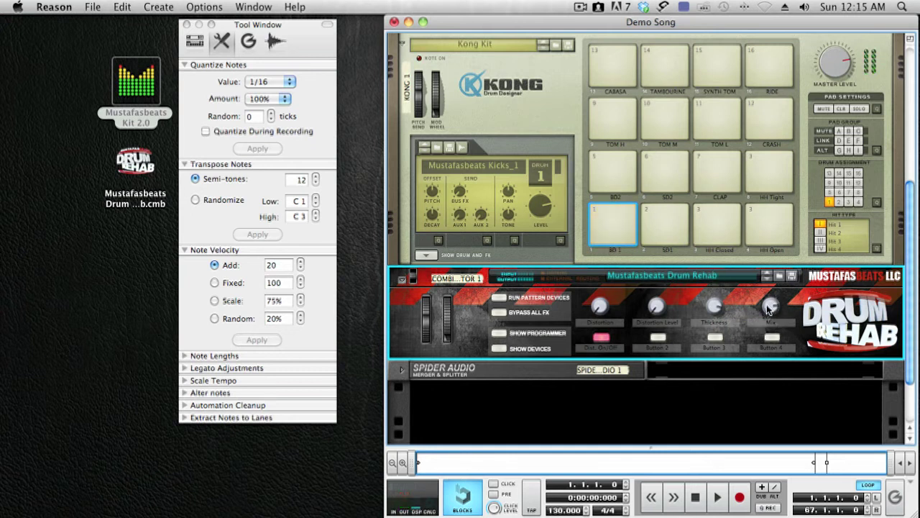
{"action": "mouse_move", "coordinate": [769, 305]}
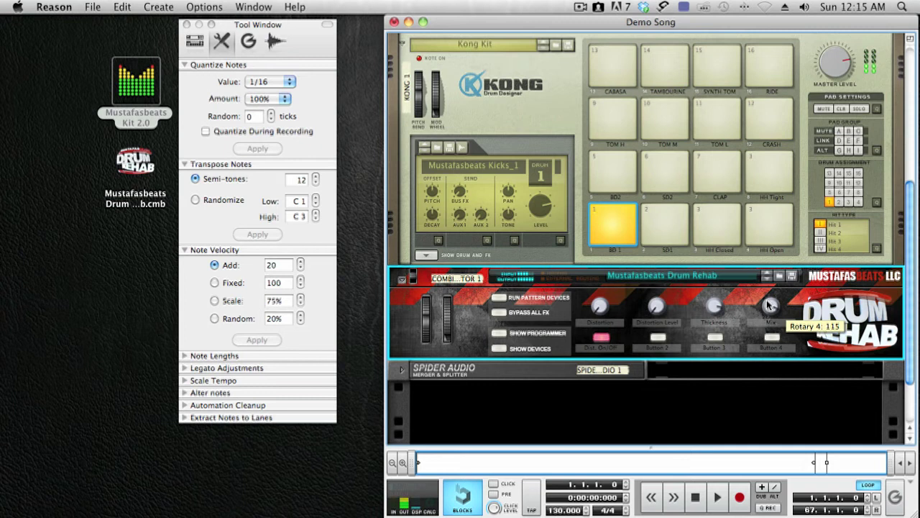
{"action": "mouse_move", "coordinate": [713, 306]}
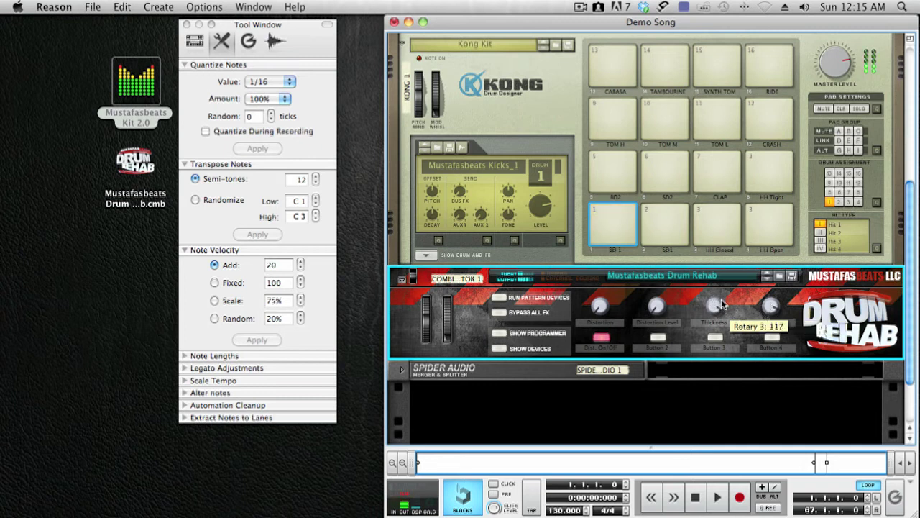
{"action": "mouse_move", "coordinate": [543, 206]}
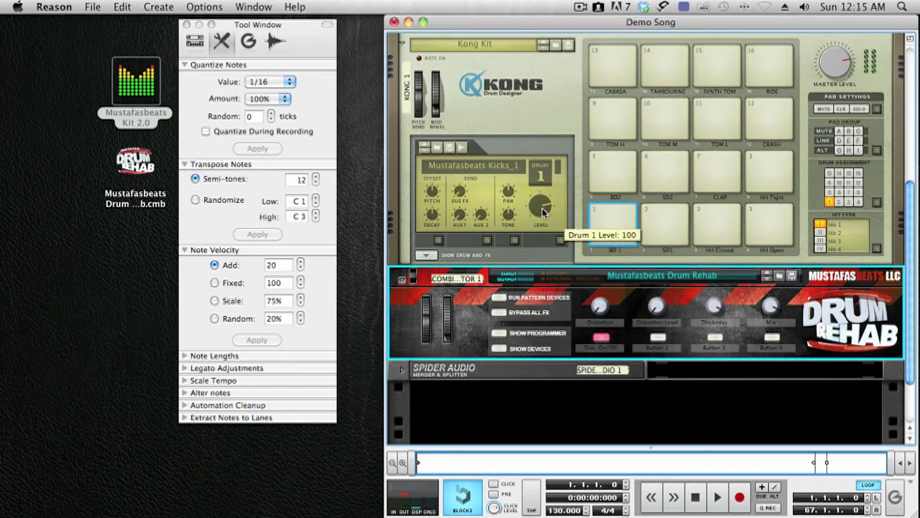
{"action": "scroll", "coordinate": [543, 209], "scroll_direction": "up", "scroll_amount": 6}
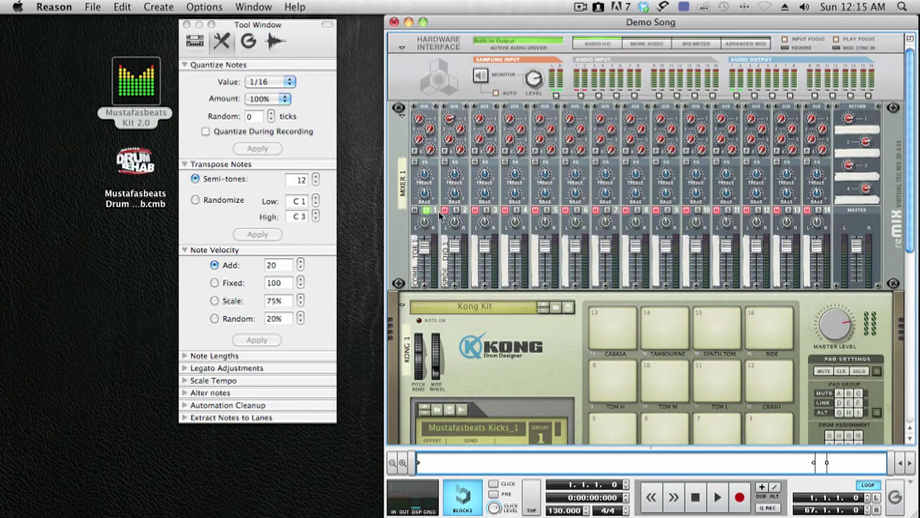
{"action": "left_click", "coordinate": [426, 212]}
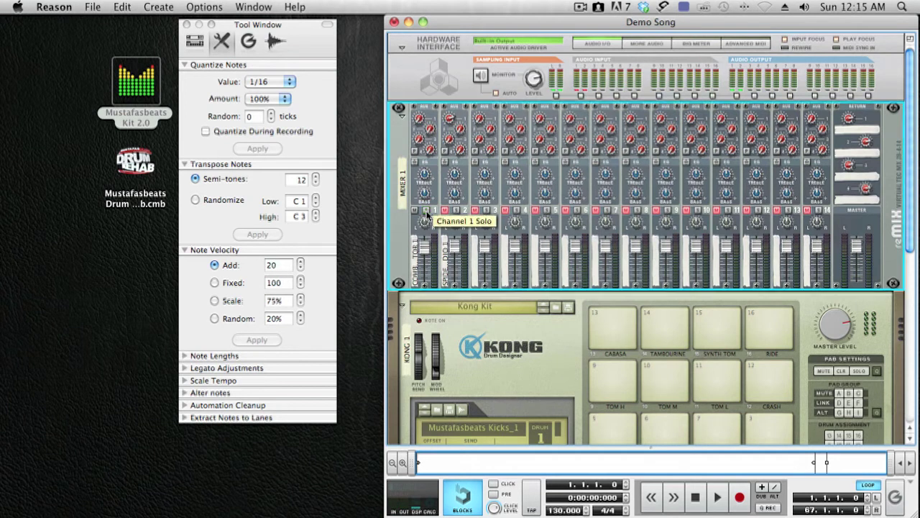
{"action": "left_click", "coordinate": [457, 211]}
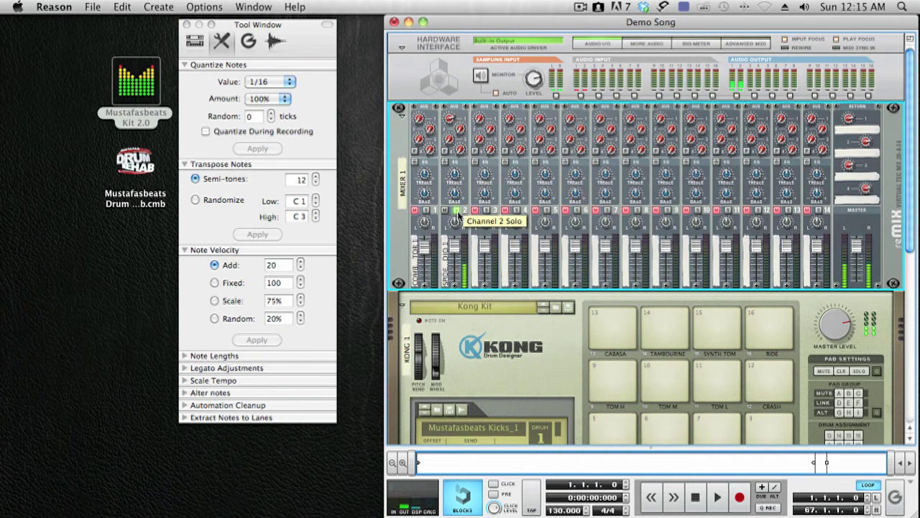
{"action": "left_click", "coordinate": [457, 212]}
{"action": "left_click", "coordinate": [428, 212]}
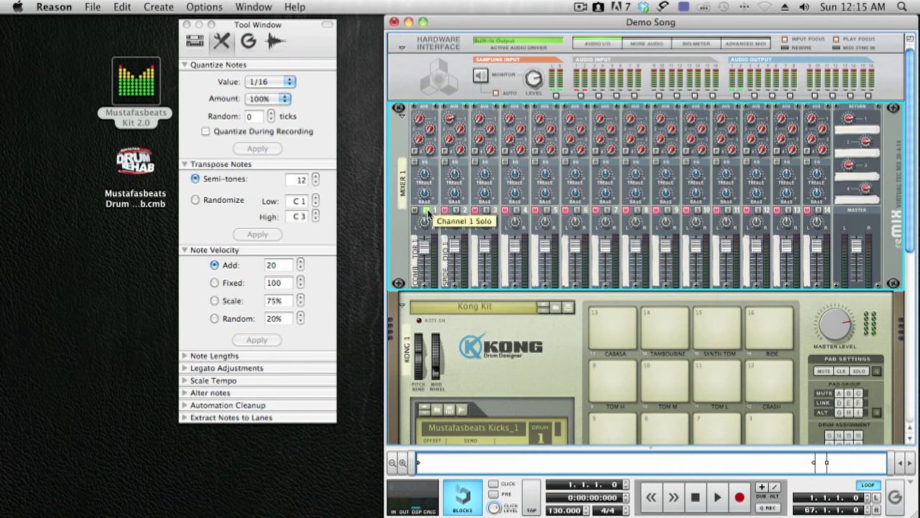
{"action": "left_click", "coordinate": [428, 211]}
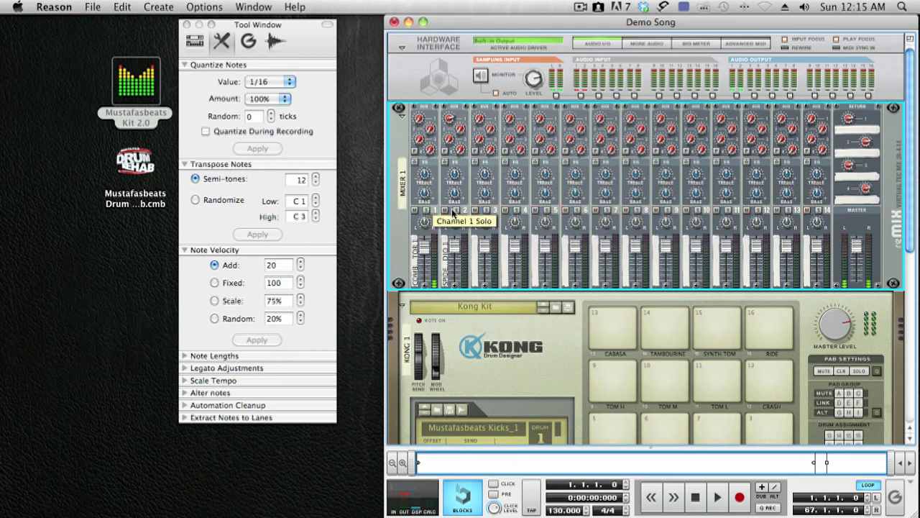
{"action": "left_click", "coordinate": [457, 212]}
{"action": "left_click", "coordinate": [457, 212]}
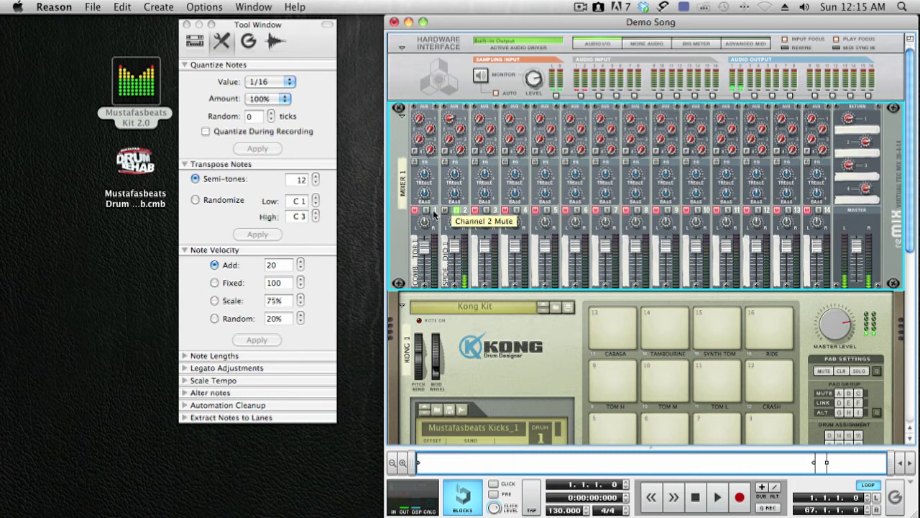
{"action": "left_click", "coordinate": [428, 211]}
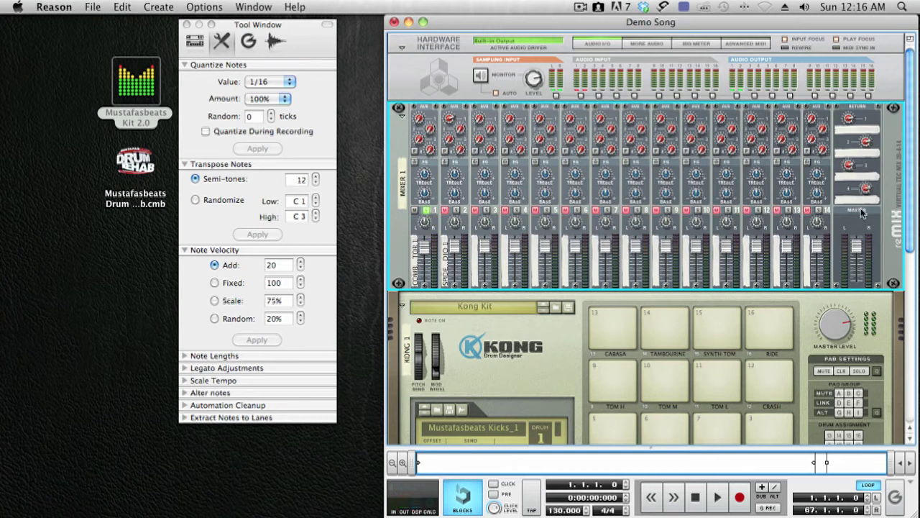
{"action": "left_click_drag", "start_coordinate": [912, 211], "coordinate": [907, 245]}
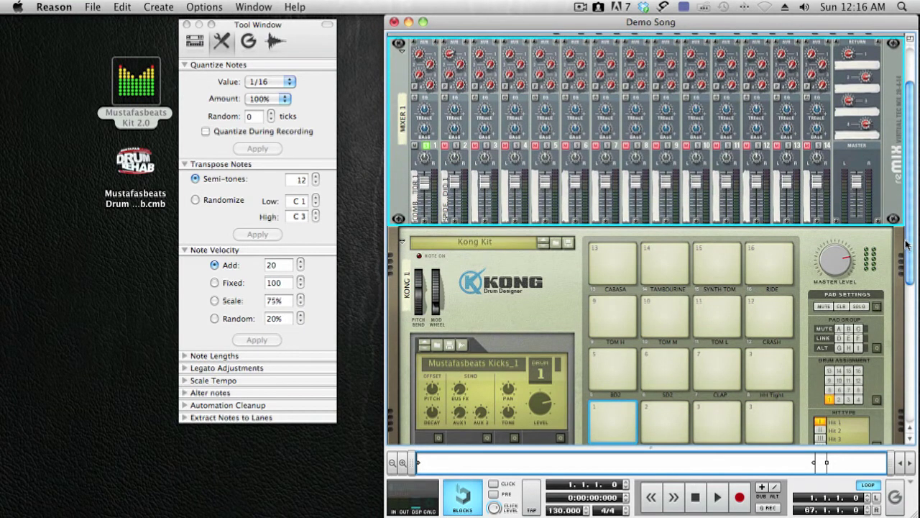
{"action": "left_click_drag", "start_coordinate": [907, 245], "coordinate": [908, 332]}
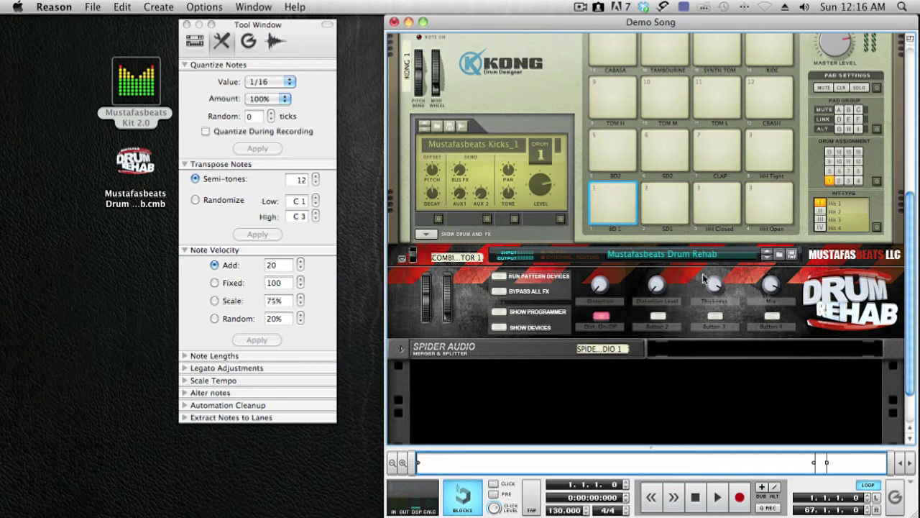
Step: Turn Drum Rehab's Distortion Level knob up to 54 and its Distortion knob to 75
{"action": "mouse_move", "coordinate": [654, 288]}
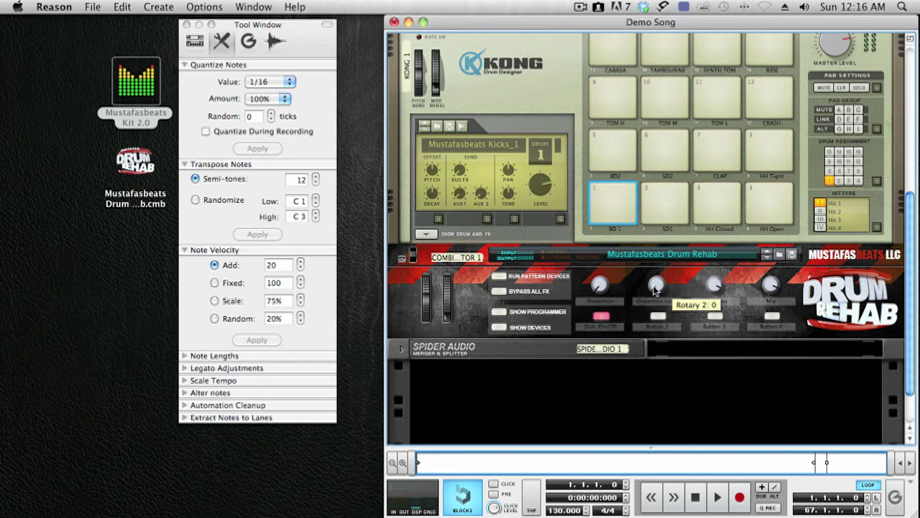
{"action": "left_click_drag", "start_coordinate": [652, 289], "coordinate": [651, 257]}
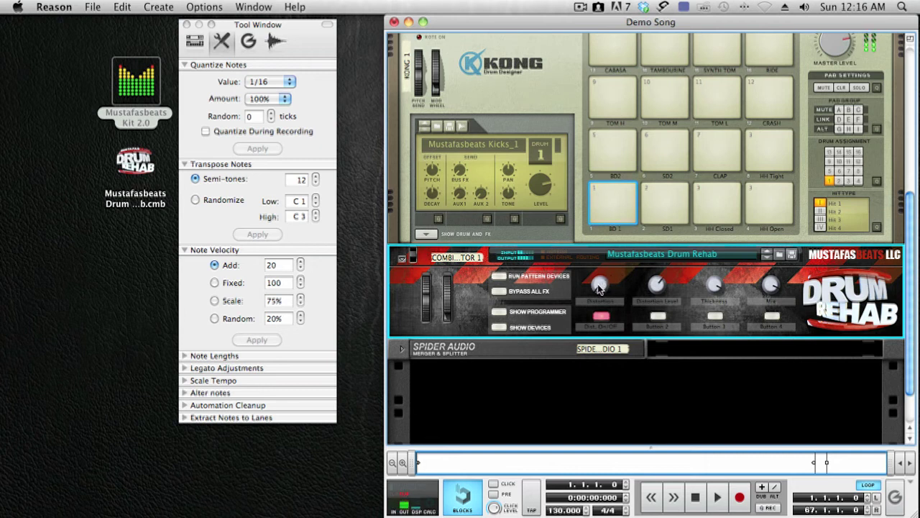
{"action": "left_click_drag", "start_coordinate": [598, 288], "coordinate": [601, 263]}
{"action": "left_click", "coordinate": [602, 286]}
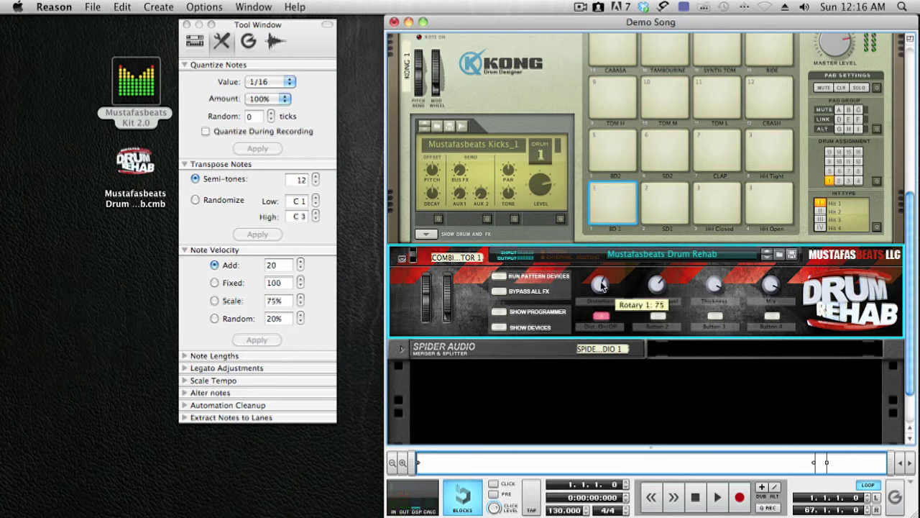